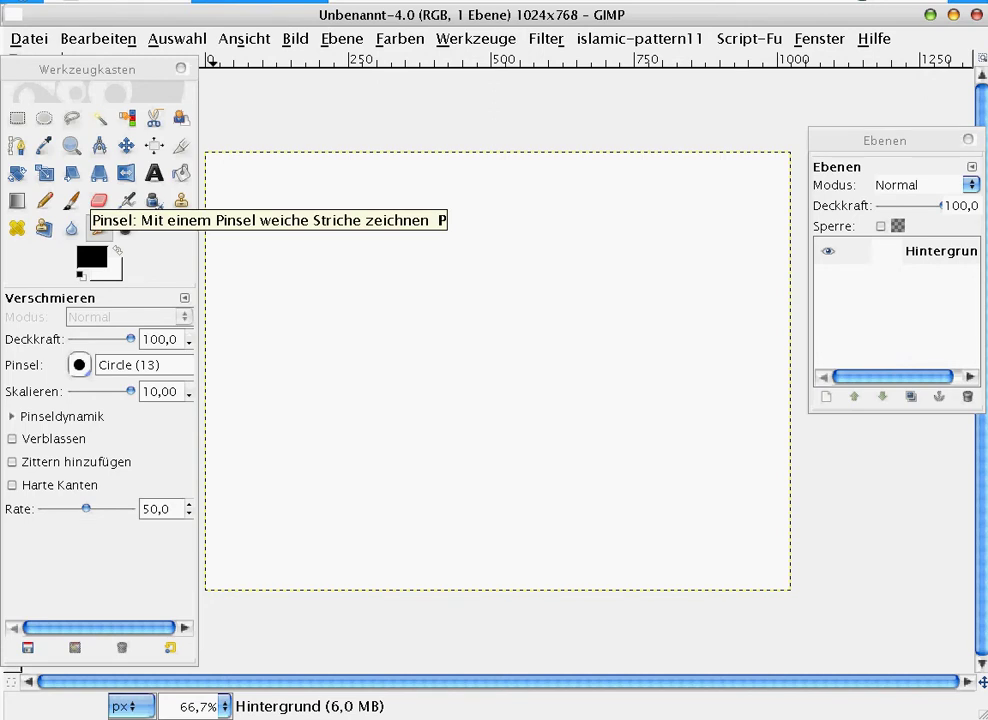
# Select the Paintbrush with the soft Circle Fuzzy (19) brush and open the foreground colour dialog
pyautogui.click(71, 200)
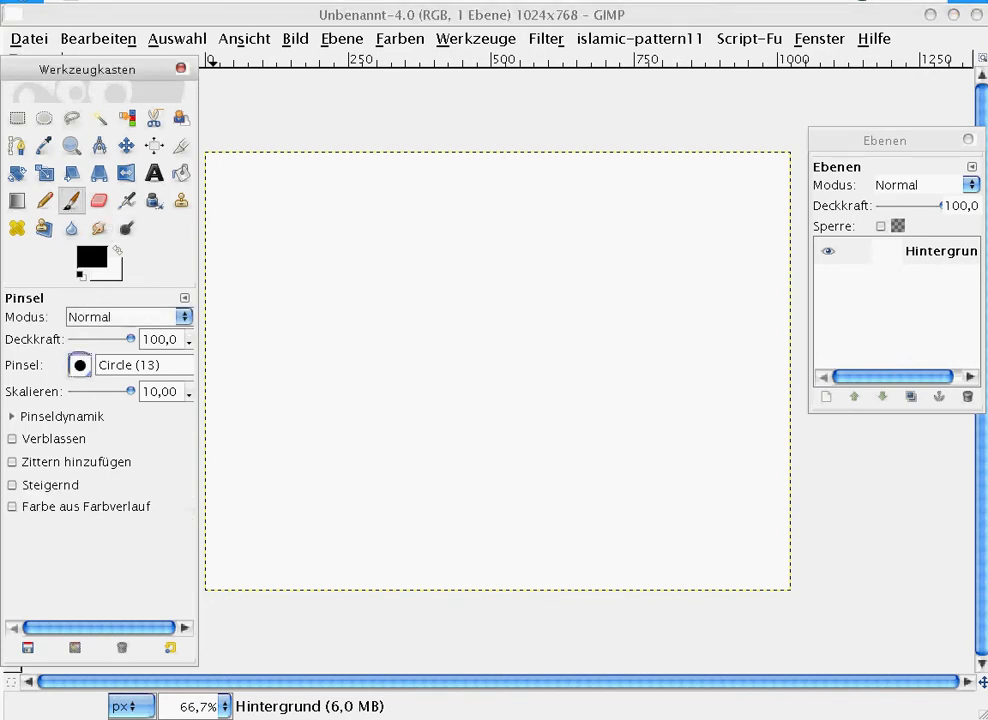
pyautogui.click(79, 365)
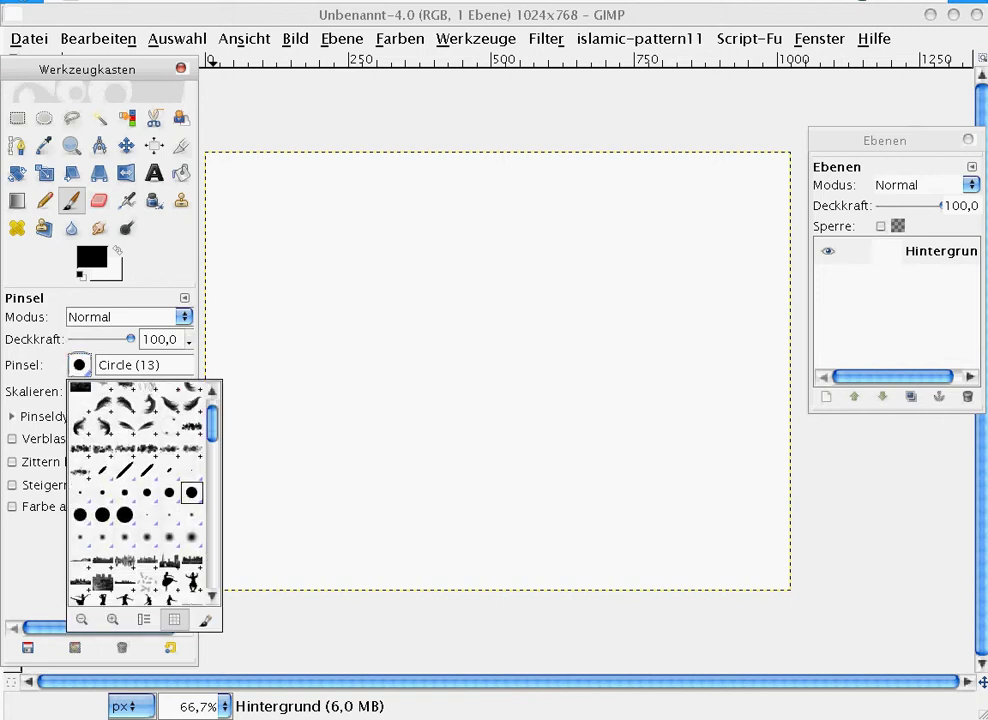
pyautogui.click(191, 537)
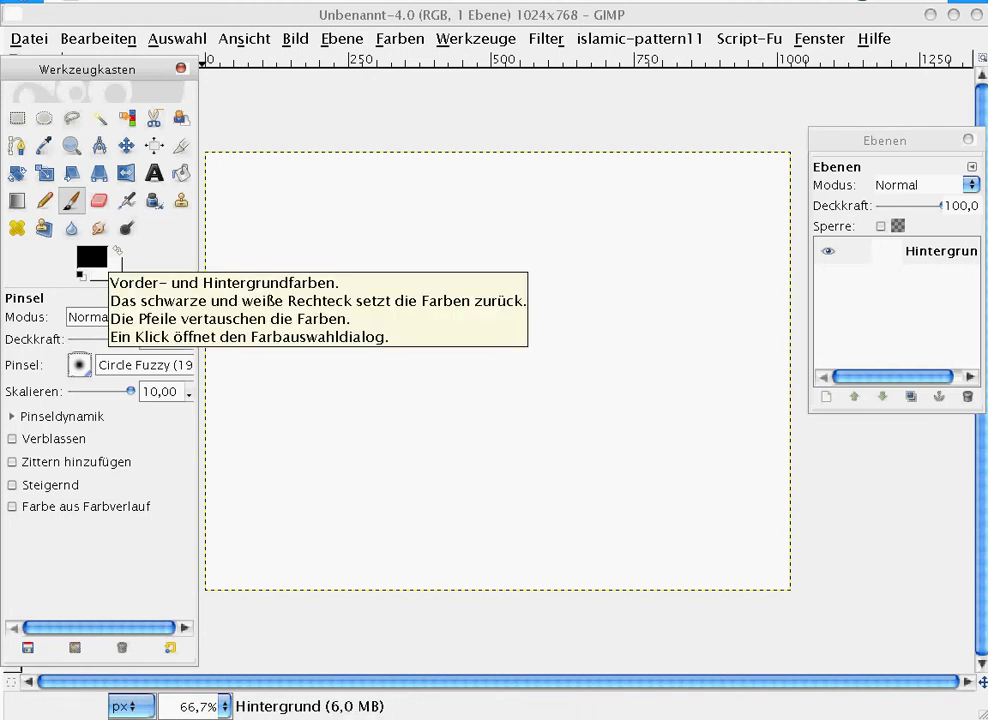
pyautogui.click(92, 257)
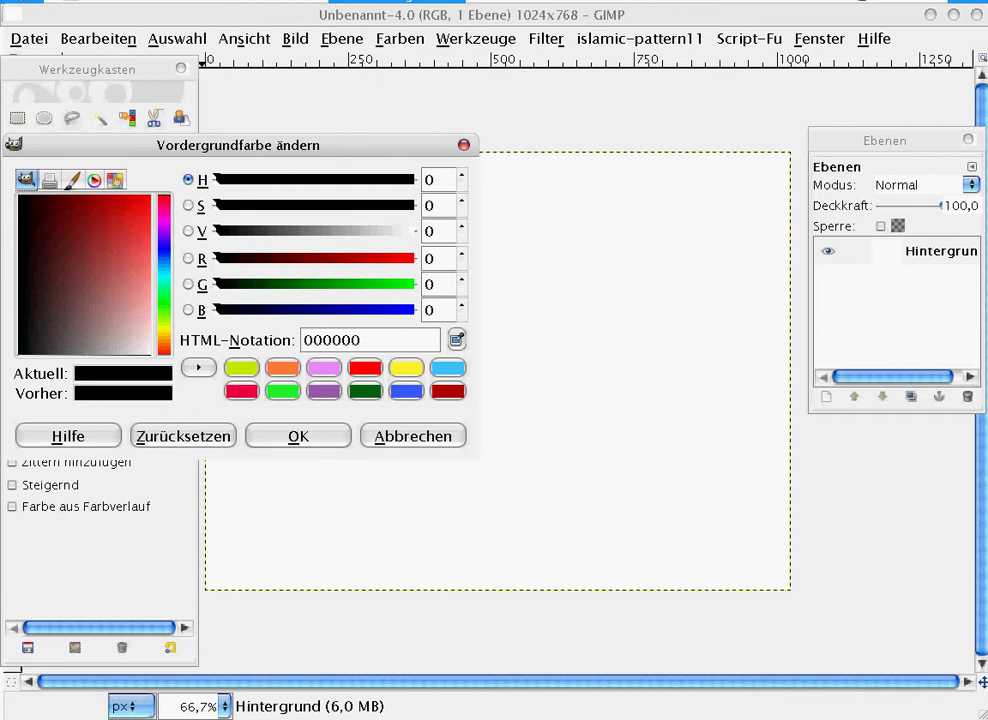
# Paint a wide light blue (39c3ff) stripe down the canvas's left edge
pyautogui.click(447, 367)
pyautogui.click(298, 436)
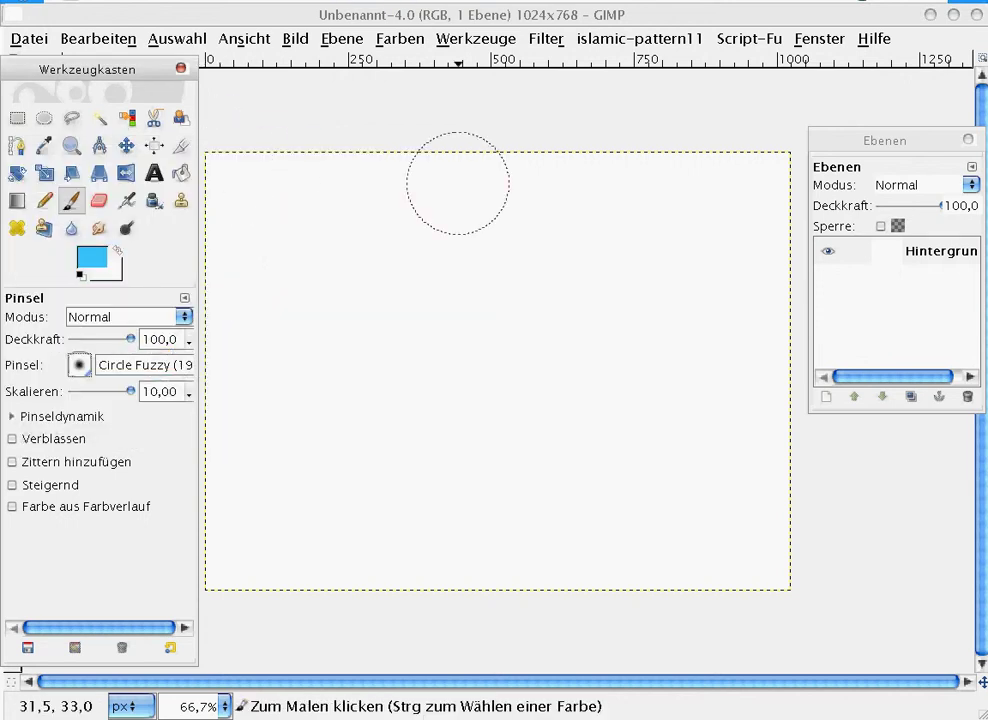
pyautogui.moveTo(211, 165); pyautogui.dragTo(222, 593)
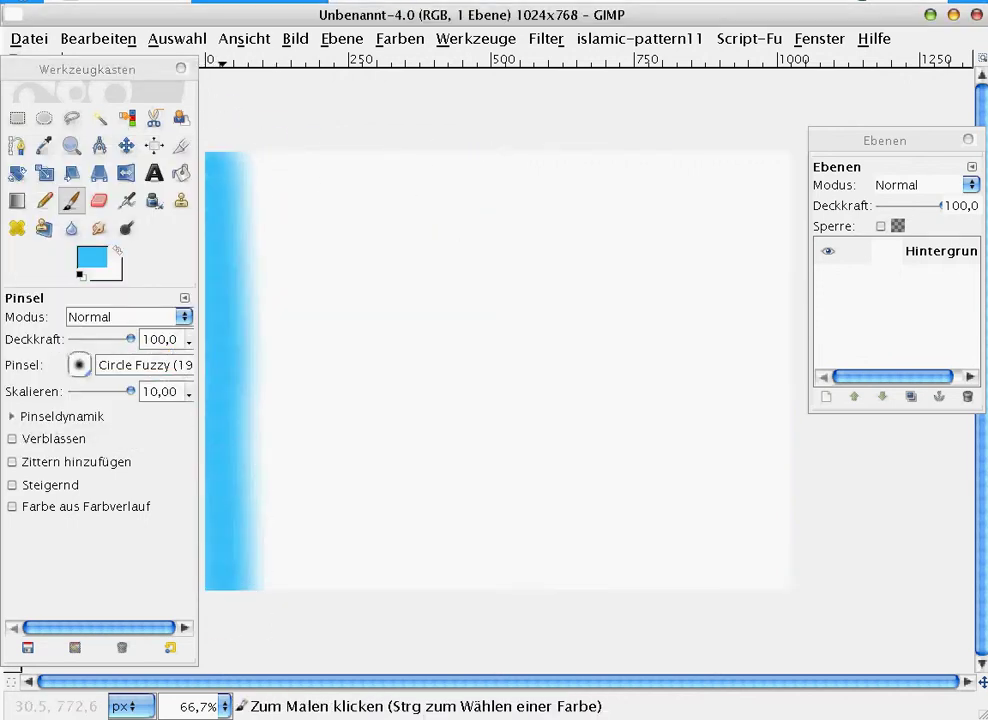
pyautogui.moveTo(238, 125); pyautogui.dragTo(226, 600)
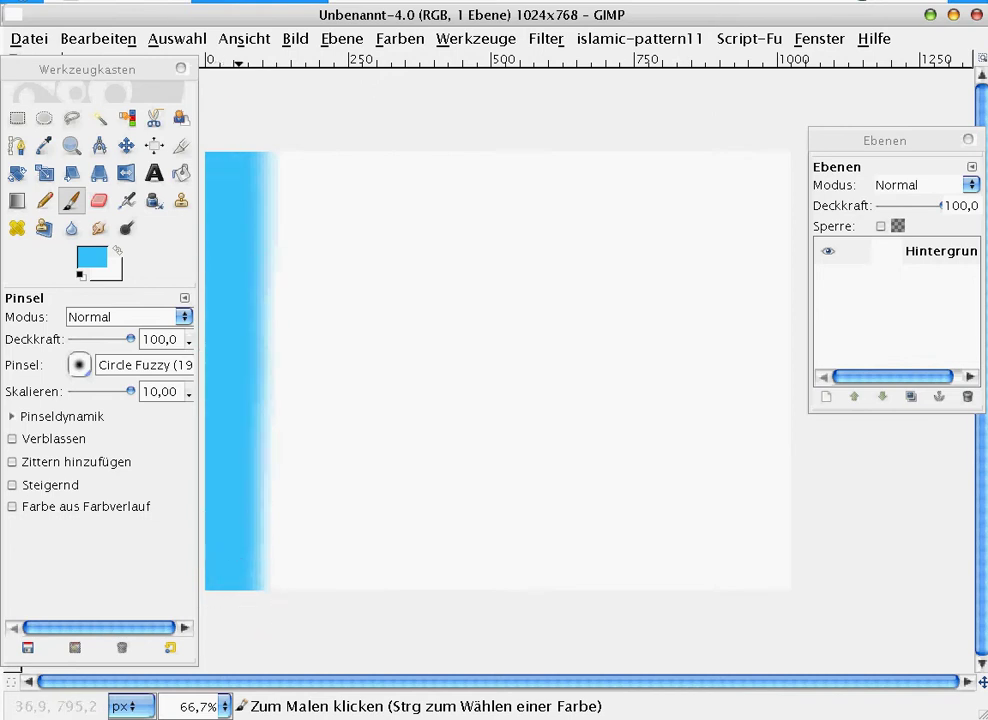
pyautogui.moveTo(280, 140); pyautogui.dragTo(285, 600)
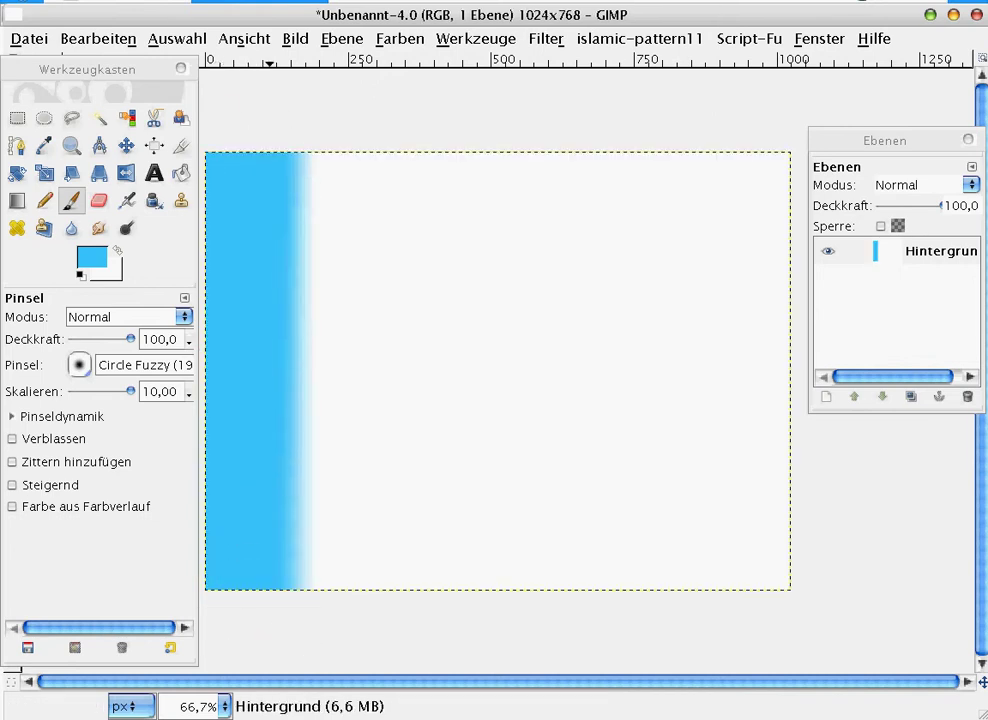
# Paint a red (ff0000) vertical band beside the blue stripe
pyautogui.click(91, 258)
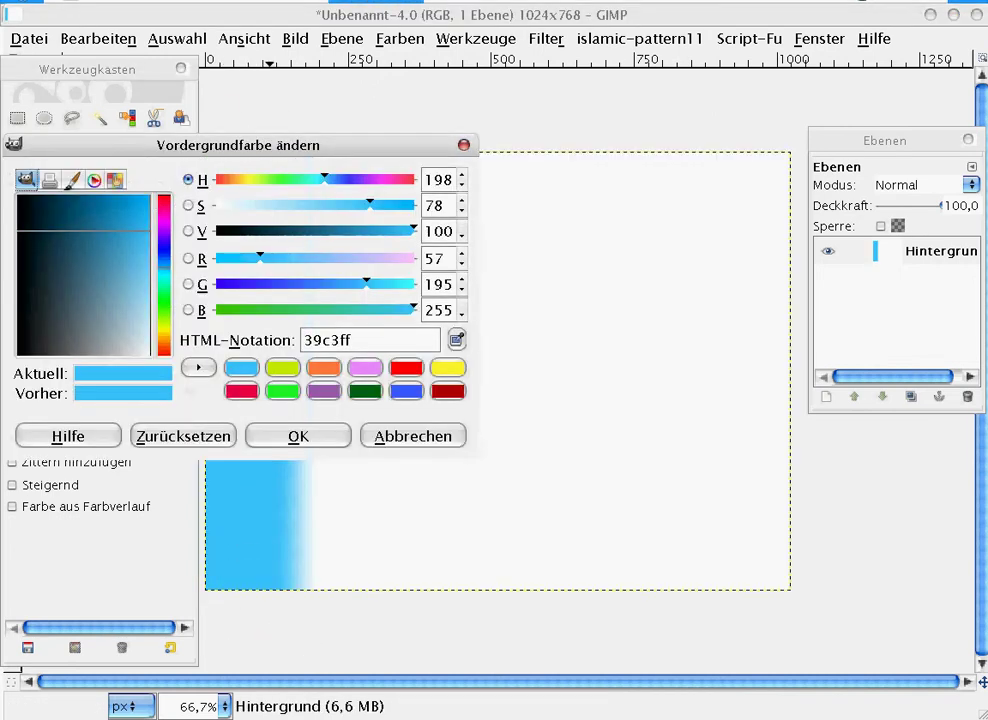
pyautogui.click(405, 367)
pyautogui.click(298, 436)
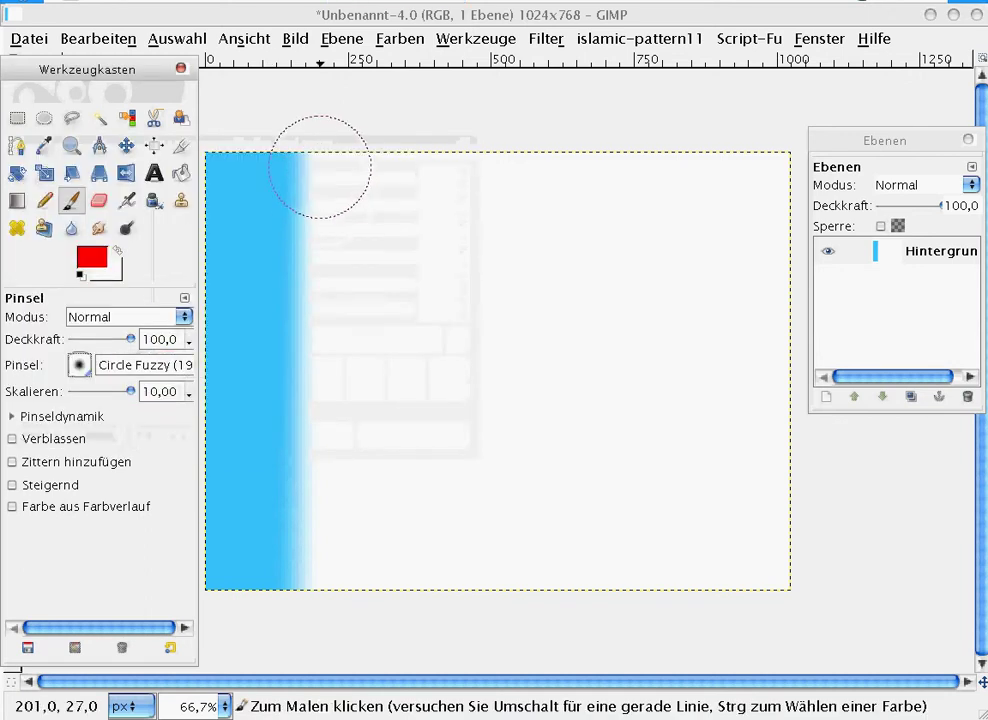
pyautogui.moveTo(320, 160)
pyautogui.mouseDown()
pyautogui.moveTo(318, 590)
pyautogui.moveTo(352, 444)
pyautogui.moveTo(357, 176)
pyautogui.moveTo(378, 613)
pyautogui.mouseUp()
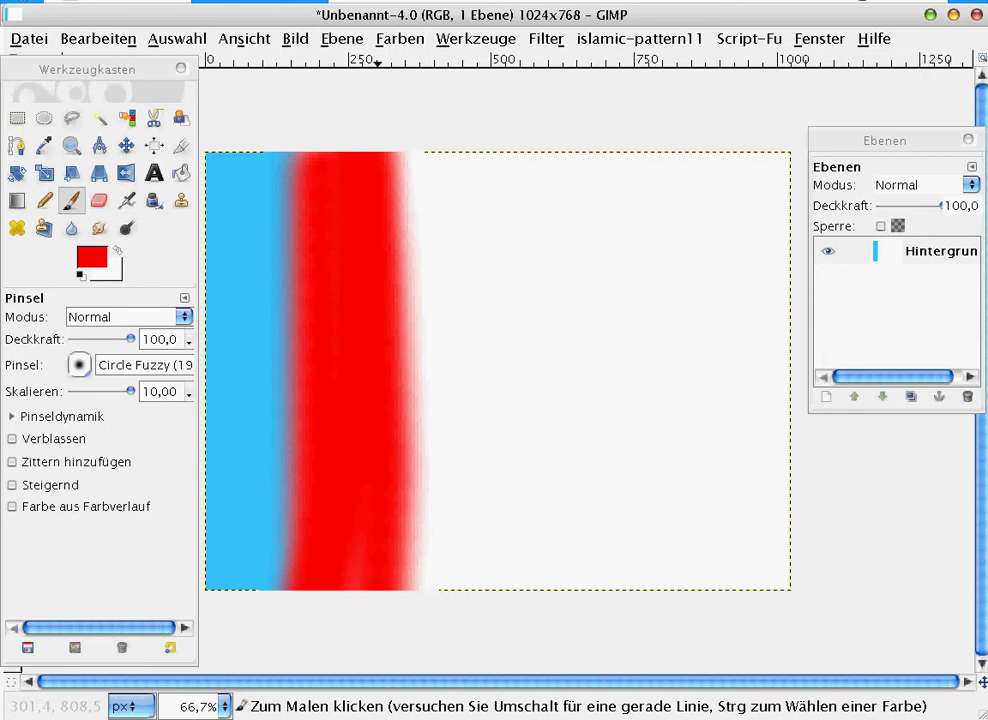
# Paint a yellow-green (c2ef00) vertical band beside the red one
pyautogui.click(92, 257)
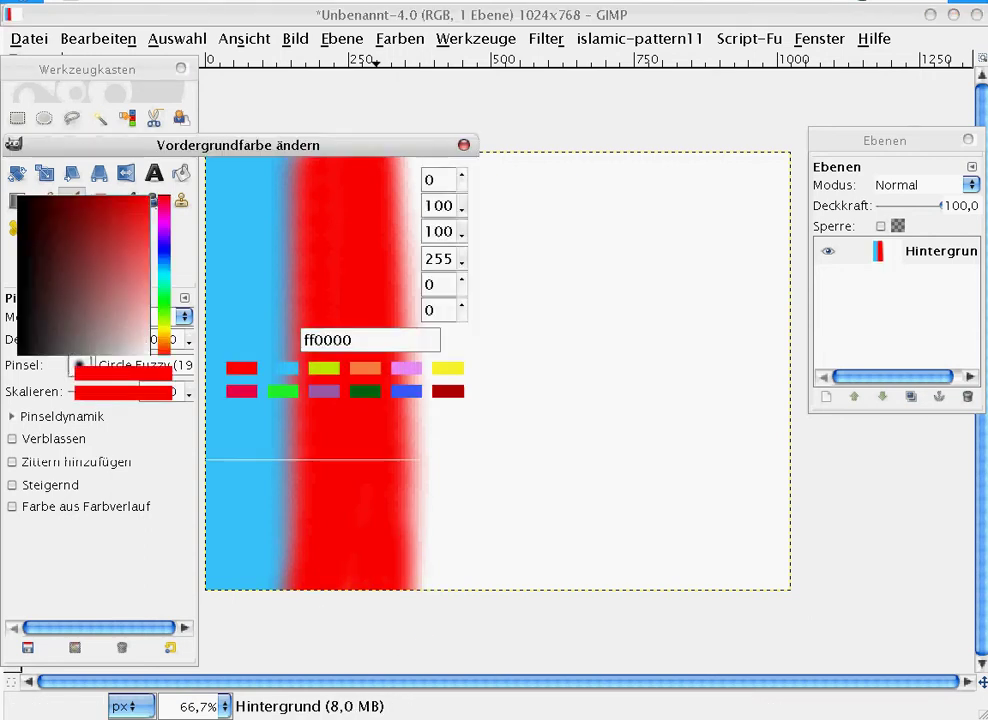
pyautogui.click(322, 367)
pyautogui.click(293, 434)
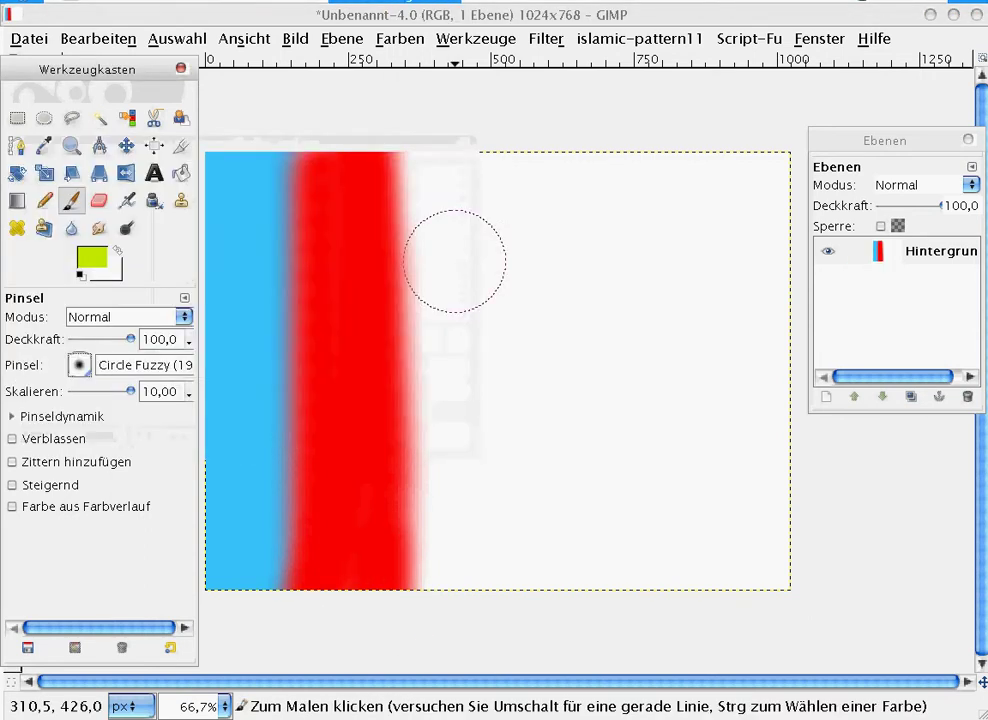
pyautogui.moveTo(421, 162); pyautogui.dragTo(428, 600)
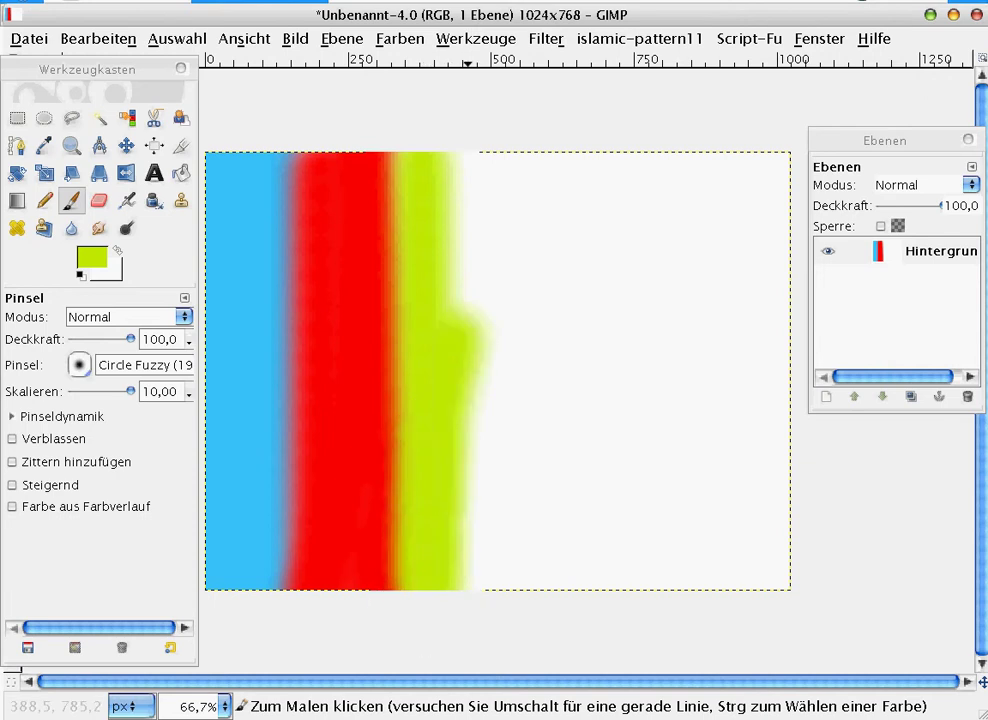
pyautogui.moveTo(468, 165); pyautogui.dragTo(462, 592)
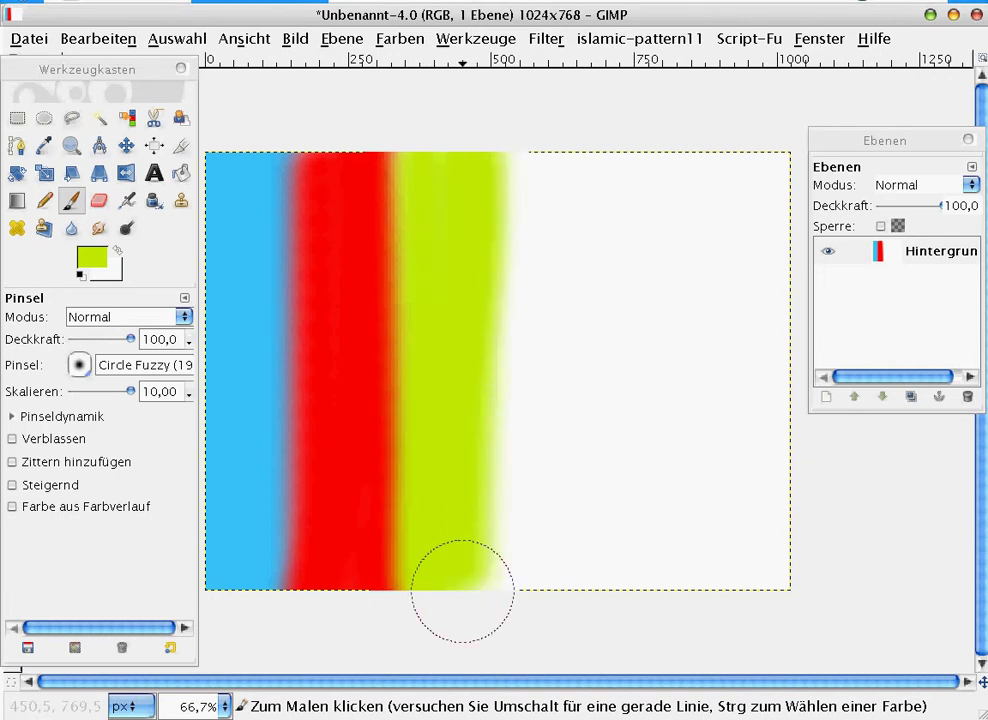
# Set the foreground colour to yellow f8f42e
pyautogui.click(91, 258)
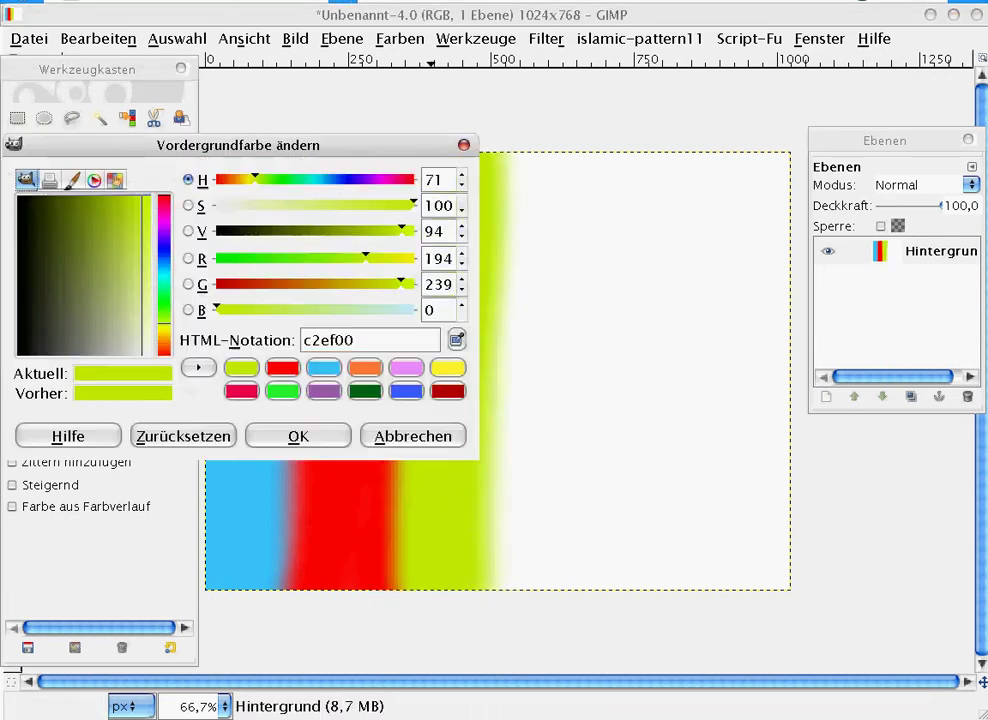
pyautogui.click(447, 367)
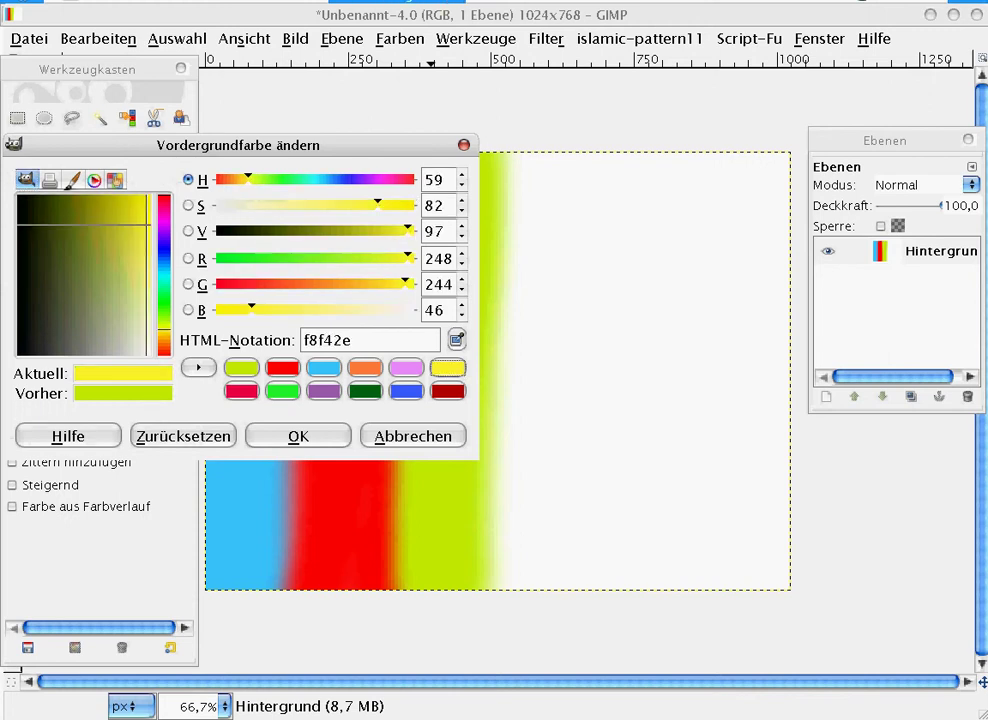
pyautogui.click(298, 436)
# Paint a yellow band, then a pink-violet (e88eff) band to its right
pyautogui.click(521, 168)
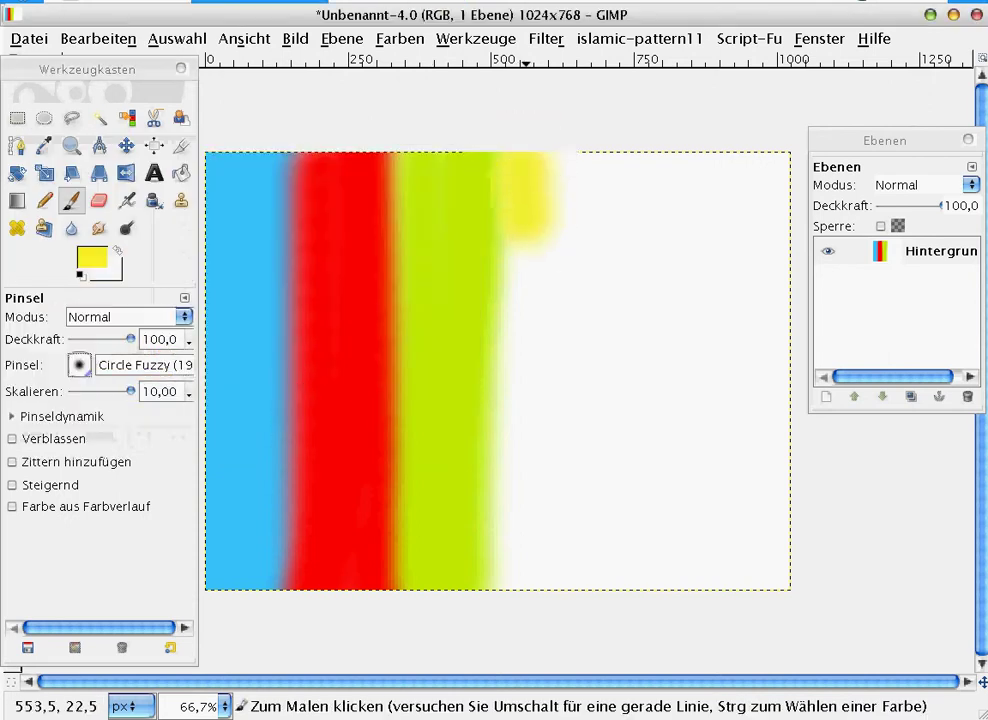
pyautogui.moveTo(525, 162)
pyautogui.mouseDown()
pyautogui.moveTo(530, 585)
pyautogui.moveTo(595, 160)
pyautogui.mouseUp()
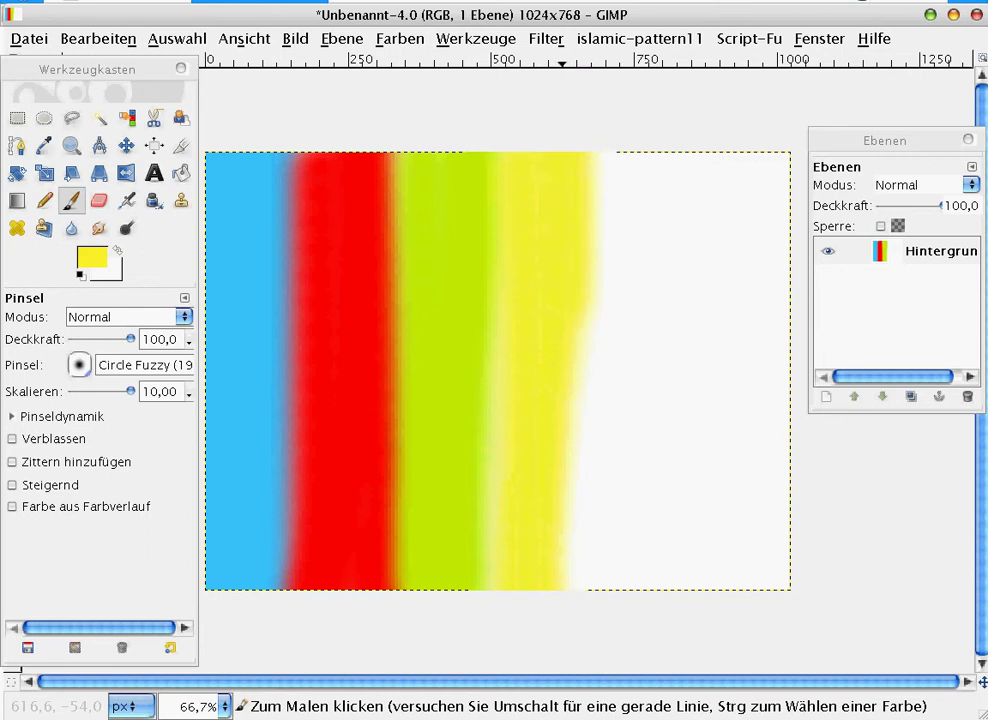
pyautogui.click(92, 258)
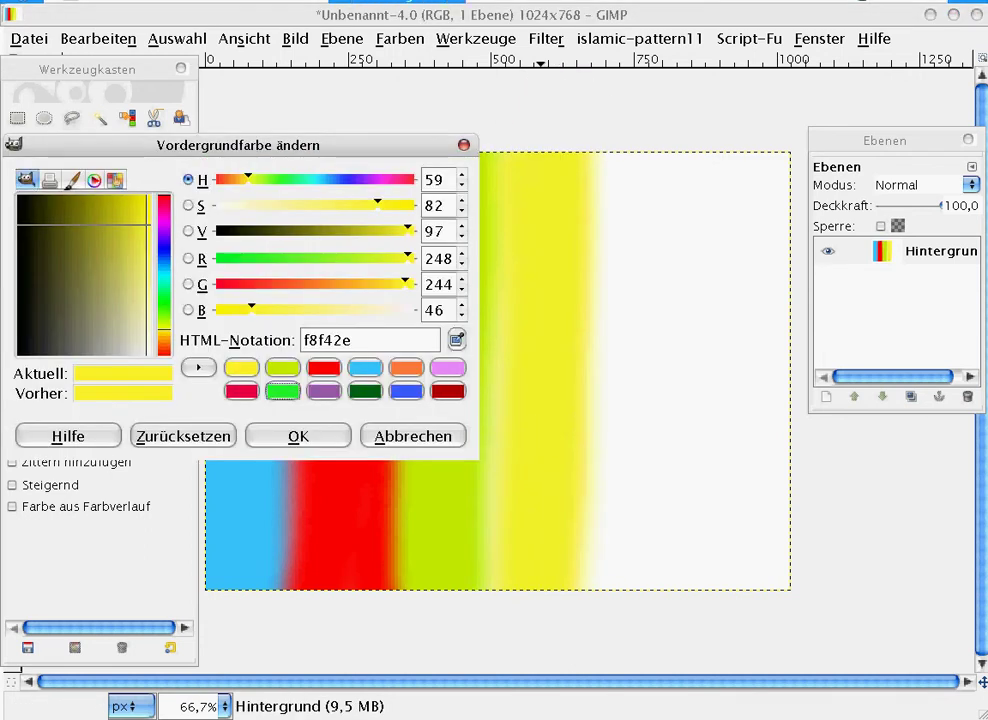
pyautogui.click(447, 367)
pyautogui.click(298, 436)
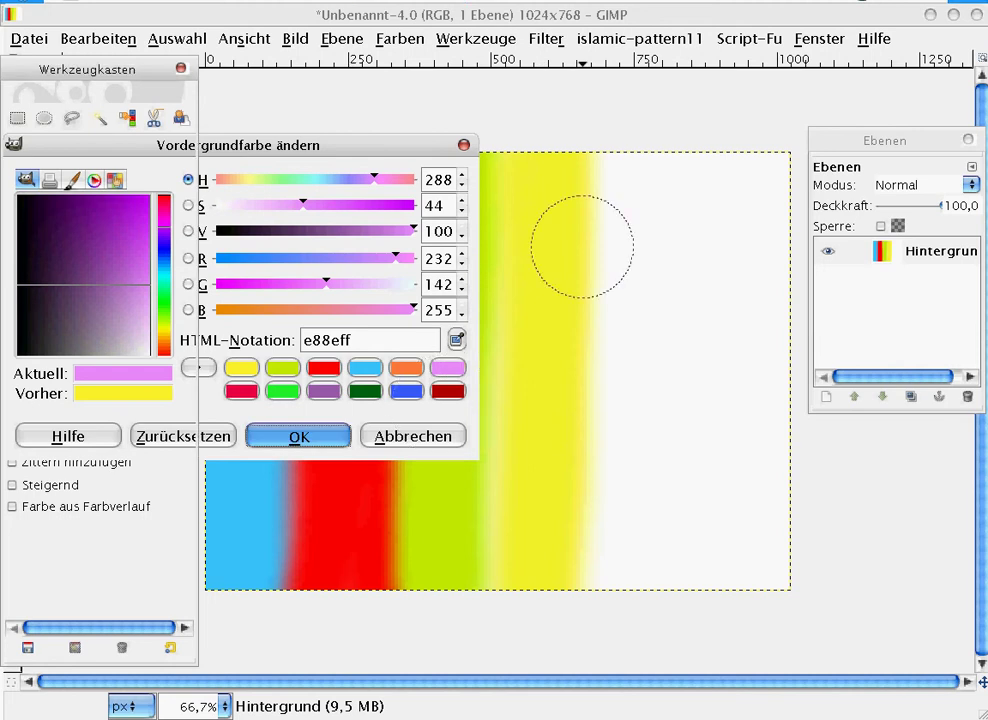
pyautogui.moveTo(617, 161); pyautogui.dragTo(617, 599)
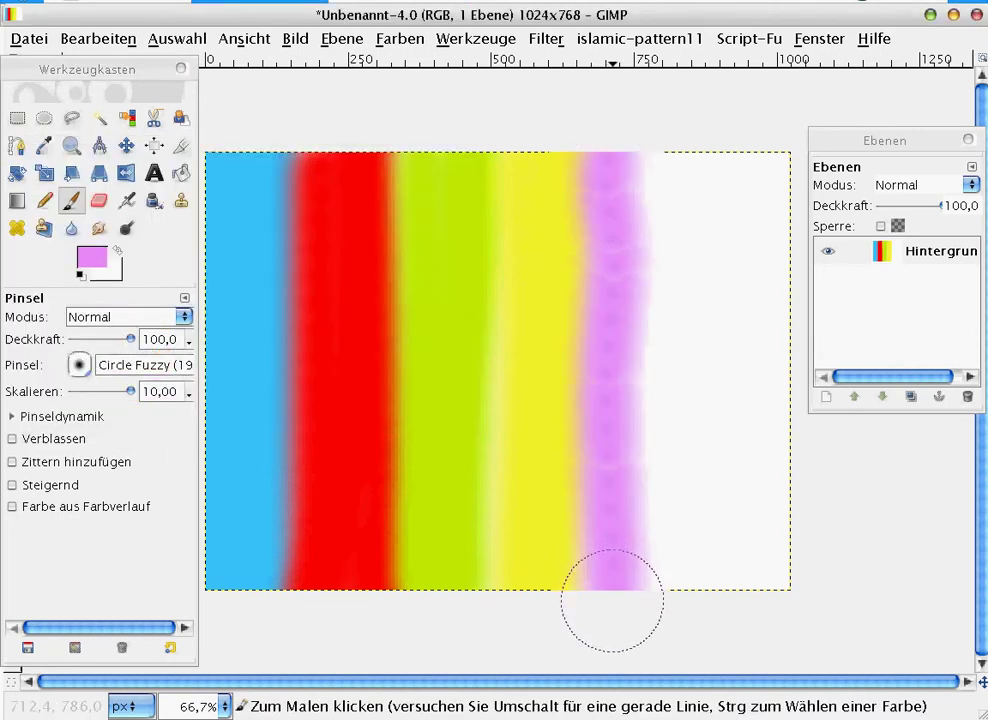
pyautogui.moveTo(662, 158)
pyautogui.mouseDown()
pyautogui.moveTo(641, 581)
pyautogui.moveTo(664, 155)
pyautogui.mouseUp()
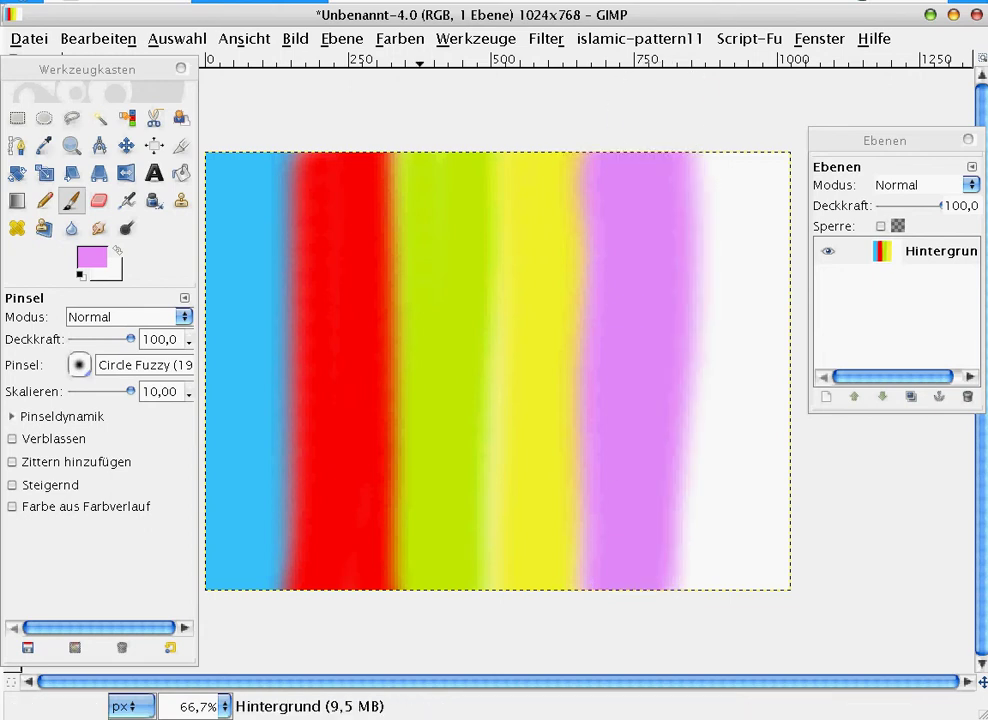
# Fill the remaining white band at the right edge with orange
pyautogui.click(92, 258)
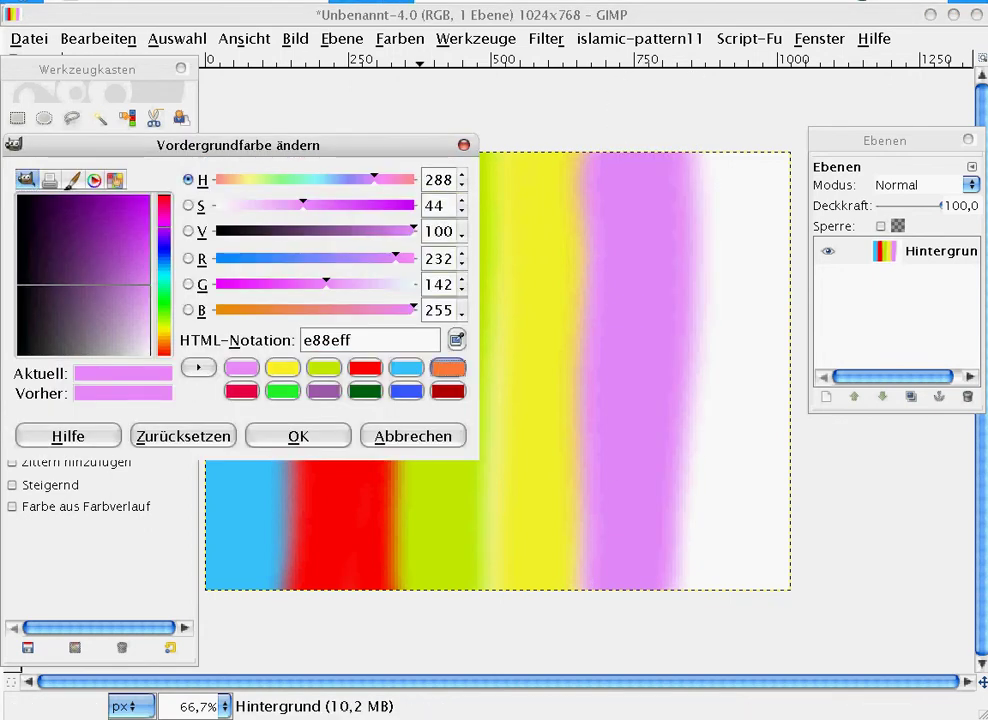
pyautogui.click(447, 367)
pyautogui.press('Return')
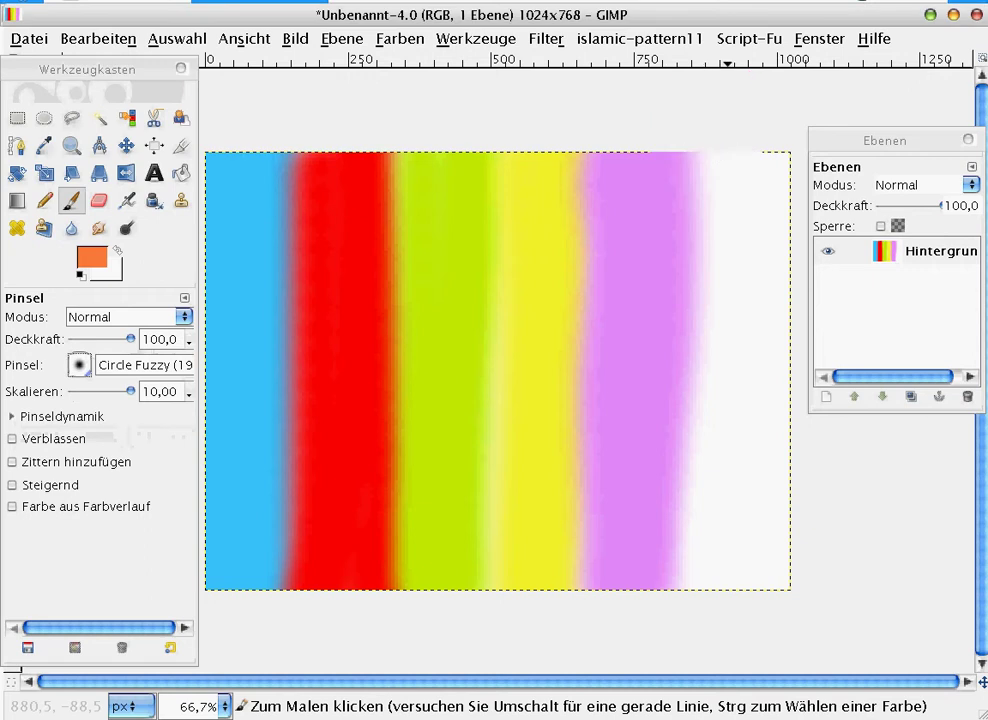
pyautogui.moveTo(712, 150)
pyautogui.mouseDown()
pyautogui.moveTo(765, 360)
pyautogui.moveTo(758, 538)
pyautogui.mouseUp()
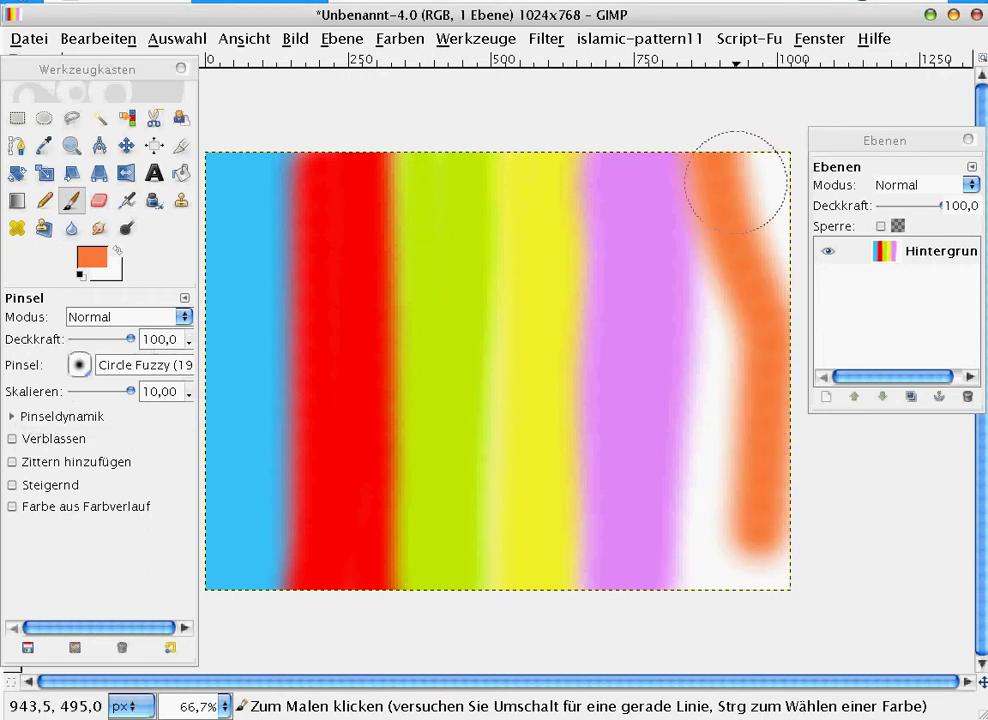
pyautogui.moveTo(752, 170)
pyautogui.mouseDown()
pyautogui.moveTo(728, 287)
pyautogui.moveTo(740, 540)
pyautogui.moveTo(723, 598)
pyautogui.moveTo(754, 160)
pyautogui.moveTo(764, 175)
pyautogui.moveTo(782, 587)
pyautogui.mouseUp()
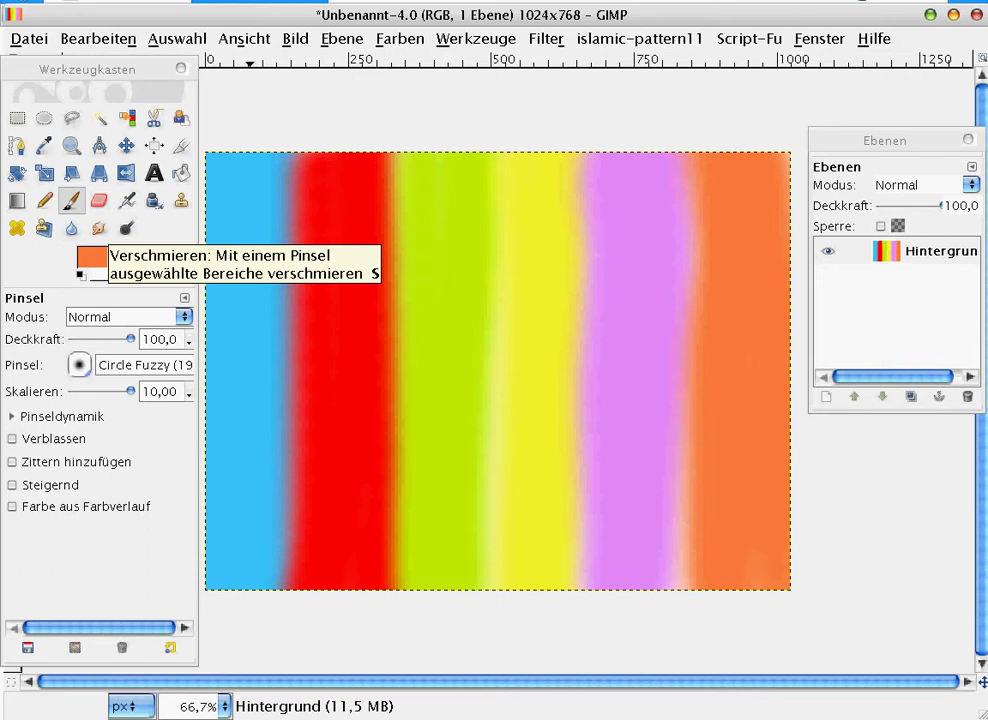
# Smudge the stripes horizontally, blending red into blue and pink into orange
pyautogui.click(98, 228)
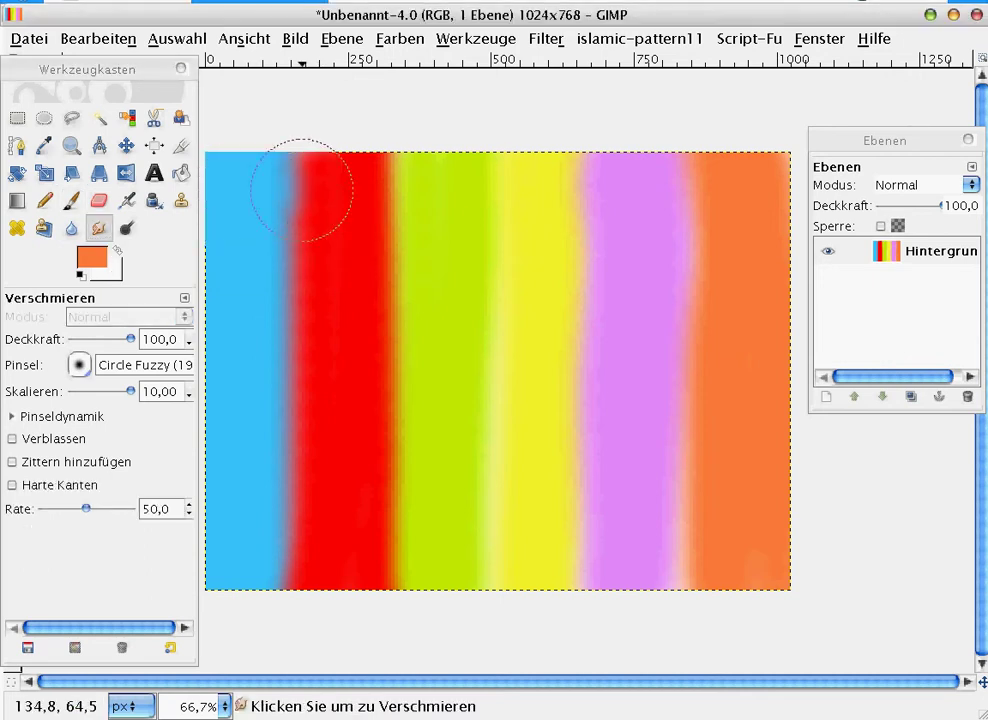
pyautogui.moveTo(302, 189)
pyautogui.mouseDown()
pyautogui.moveTo(450, 165)
pyautogui.moveTo(560, 200)
pyautogui.mouseUp()
pyautogui.moveTo(310, 300); pyautogui.dragTo(220, 300)
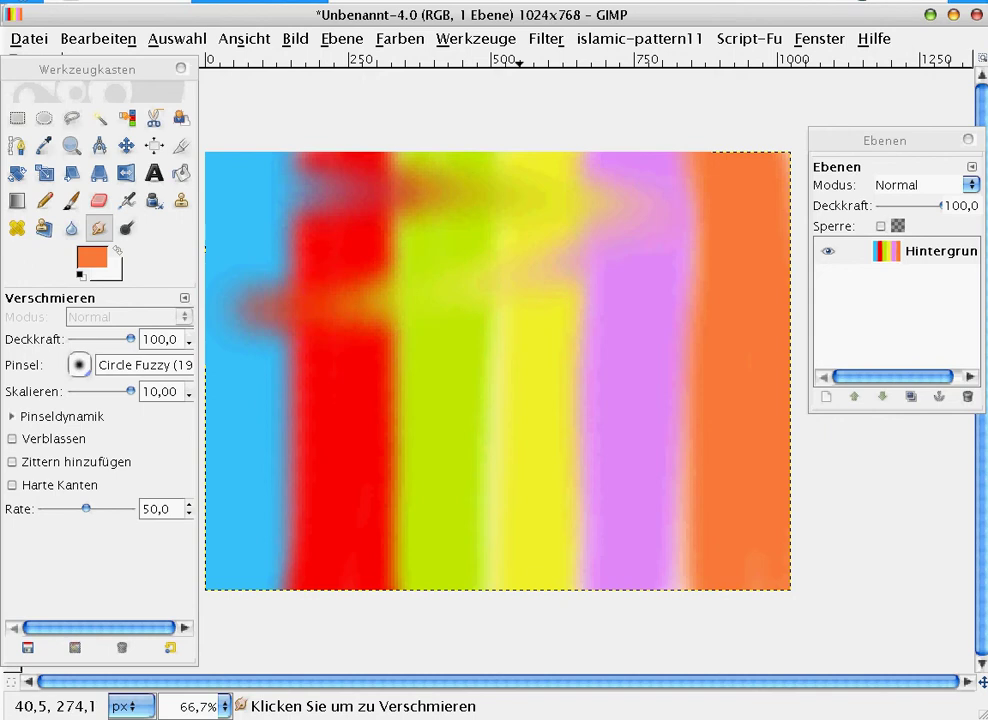
pyautogui.moveTo(420, 250); pyautogui.dragTo(215, 255)
pyautogui.moveTo(300, 290); pyautogui.dragTo(520, 305)
pyautogui.moveTo(470, 330)
pyautogui.mouseDown()
pyautogui.moveTo(290, 432)
pyautogui.moveTo(250, 433)
pyautogui.moveTo(775, 430)
pyautogui.mouseUp()
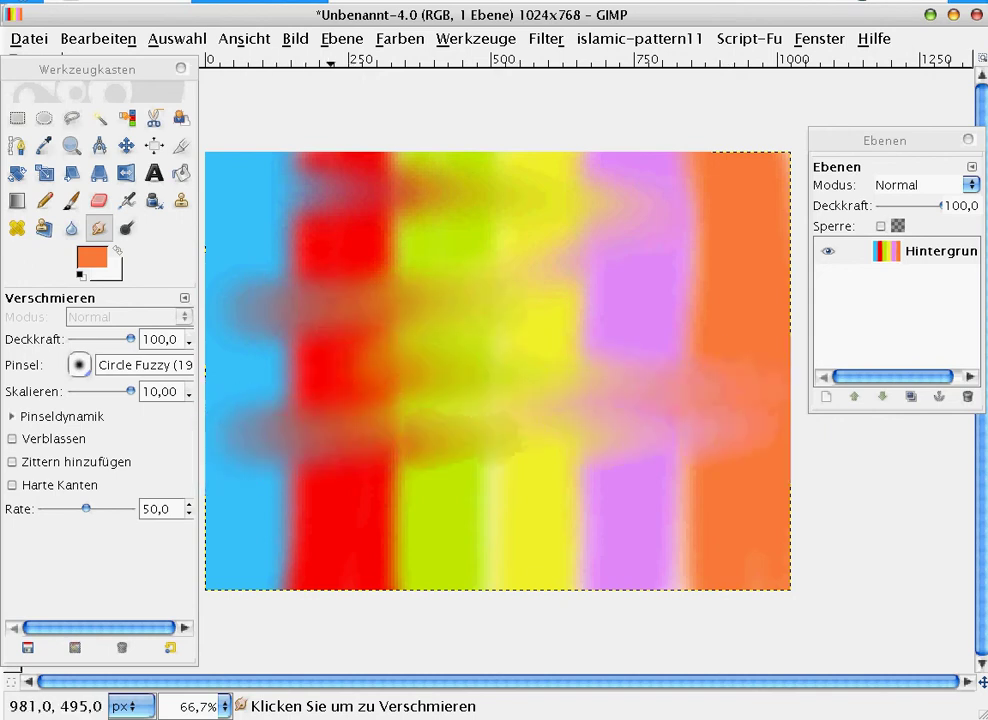
pyautogui.moveTo(736, 510); pyautogui.dragTo(268, 551)
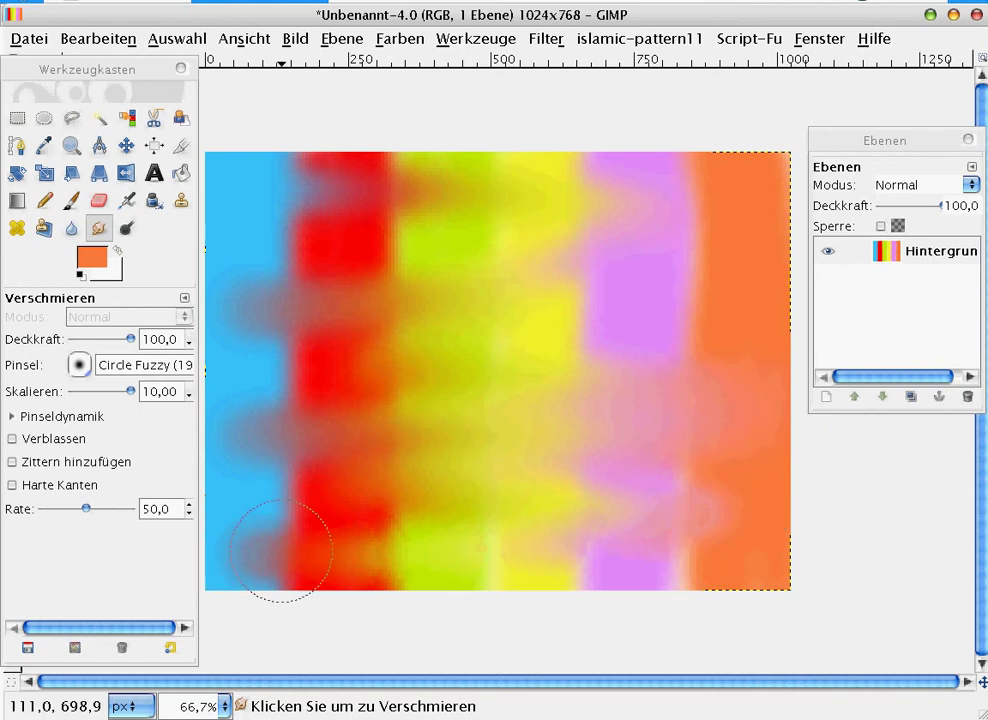
pyautogui.moveTo(398, 420); pyautogui.dragTo(215, 425)
pyautogui.moveTo(377, 395); pyautogui.dragTo(237, 400)
pyautogui.moveTo(408, 442); pyautogui.dragTo(765, 395)
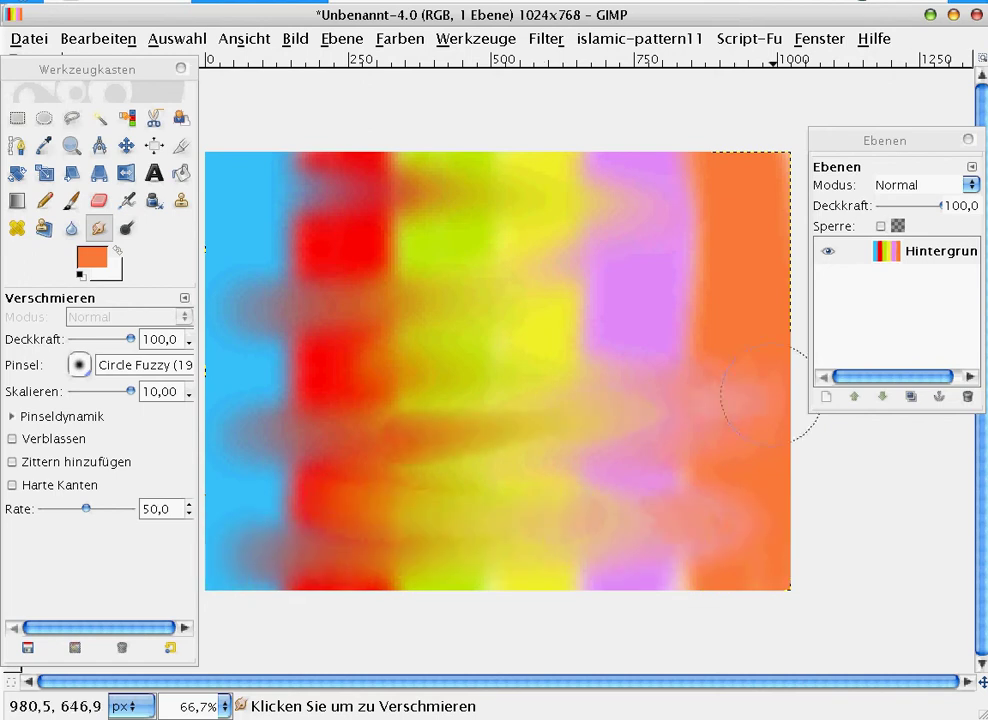
# Keep smudging, pulling yellow across the red and pink into the bottom-right orange
pyautogui.moveTo(460, 275); pyautogui.dragTo(250, 270)
pyautogui.moveTo(300, 210); pyautogui.dragTo(500, 195)
pyautogui.moveTo(440, 180); pyautogui.dragTo(200, 190)
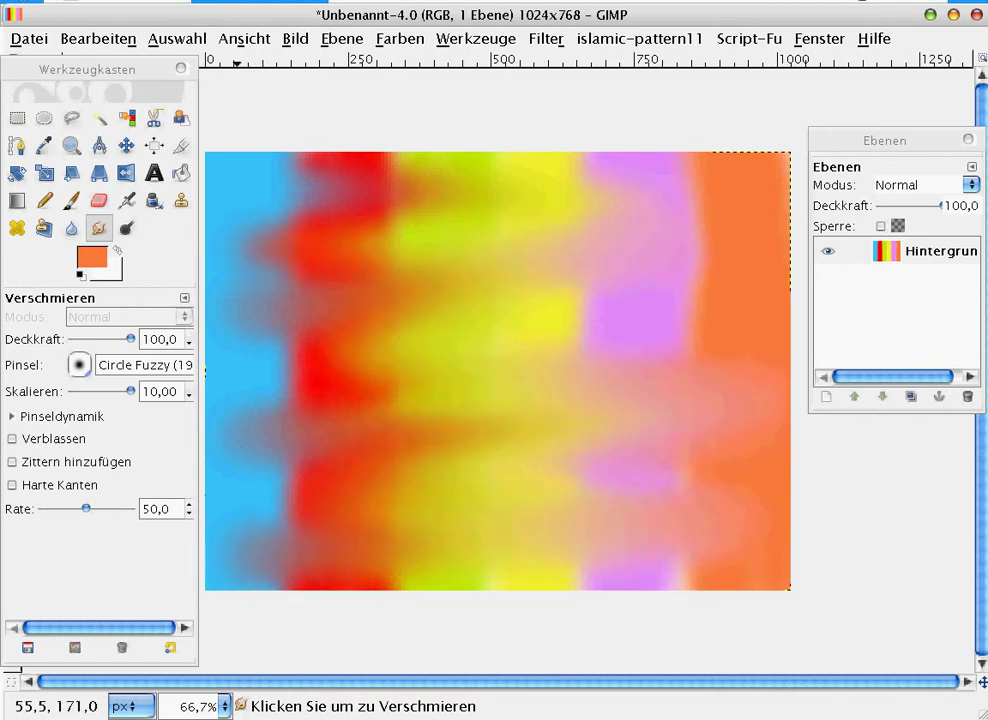
pyautogui.moveTo(536, 200); pyautogui.dragTo(190, 185)
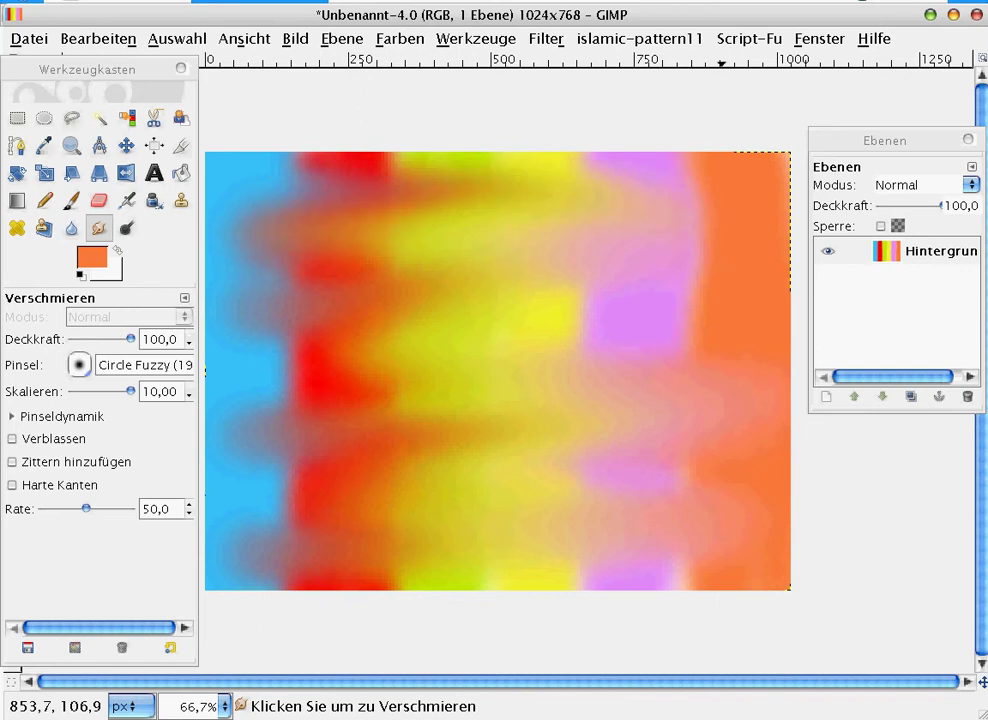
pyautogui.moveTo(470, 340)
pyautogui.mouseDown()
pyautogui.moveTo(326, 376)
pyautogui.moveTo(240, 420)
pyautogui.mouseUp()
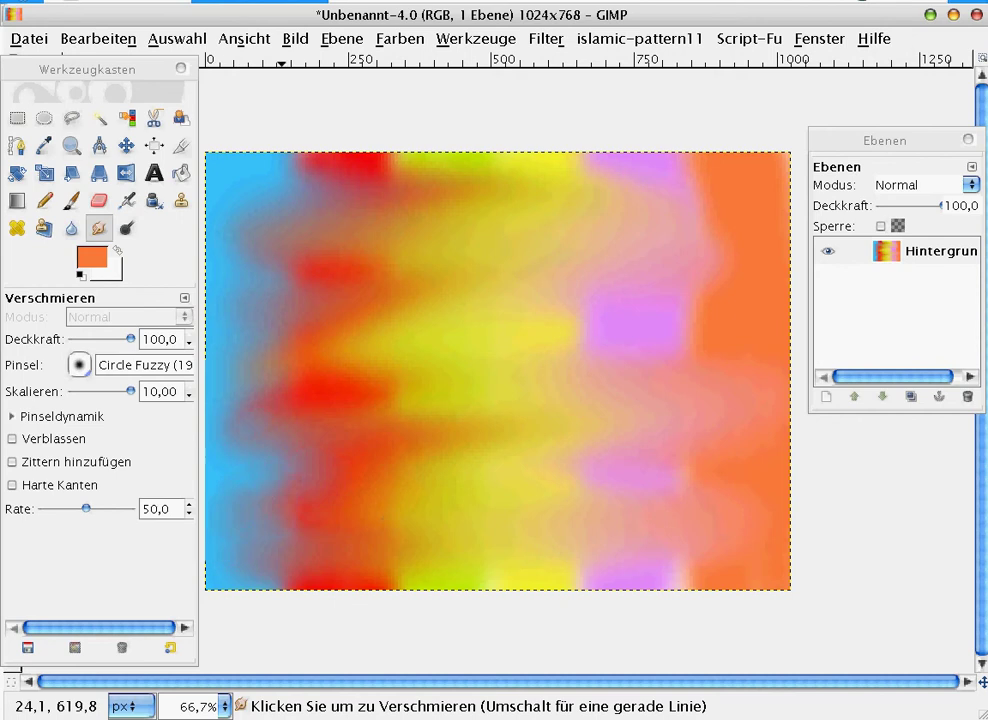
pyautogui.moveTo(470, 505); pyautogui.dragTo(505, 490)
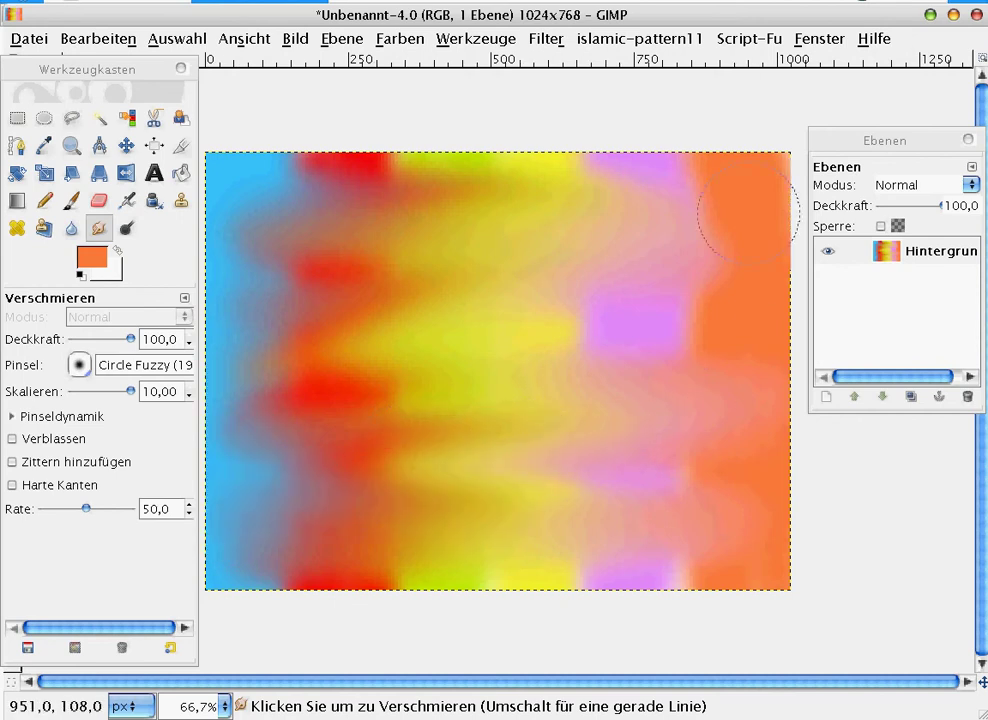
pyautogui.moveTo(555, 185)
pyautogui.mouseDown()
pyautogui.moveTo(518, 209)
pyautogui.moveTo(265, 170)
pyautogui.mouseUp()
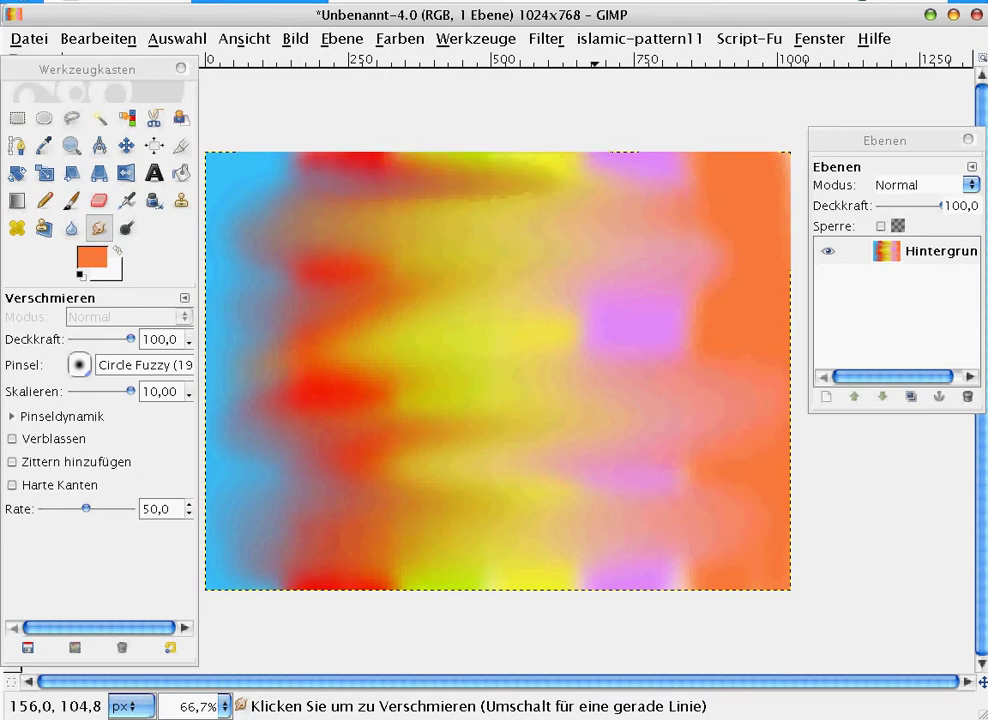
pyautogui.moveTo(732, 551)
pyautogui.mouseDown()
pyautogui.moveTo(688, 487)
pyautogui.moveTo(492, 465)
pyautogui.mouseUp()
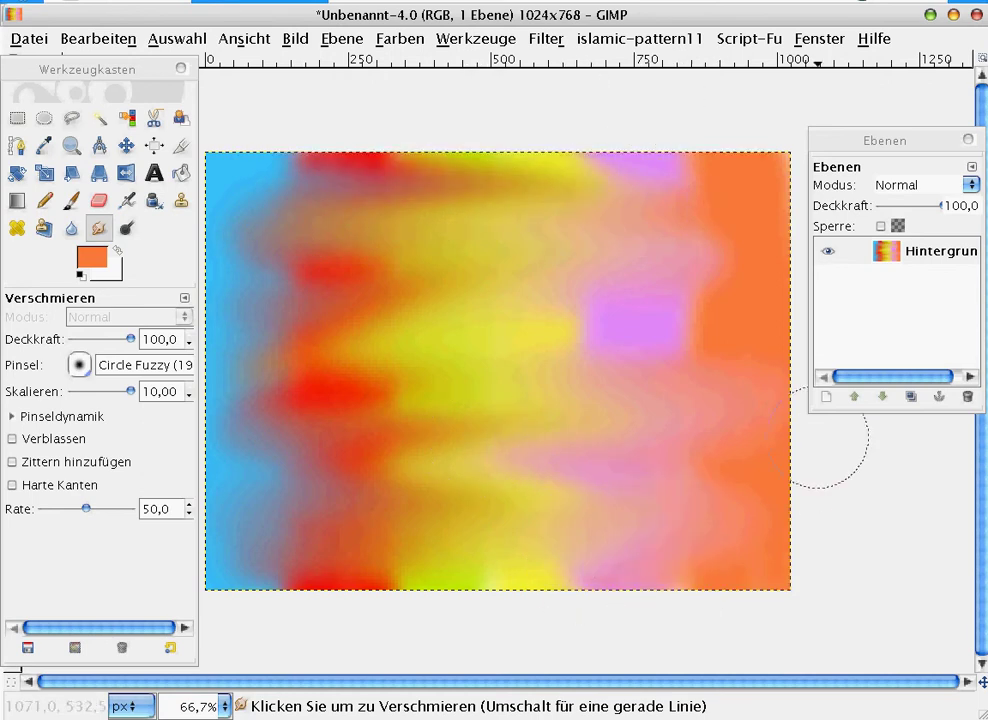
# Add a transparent 1024×768 layer above the smudged background and open the Filters menu
pyautogui.click(826, 397)
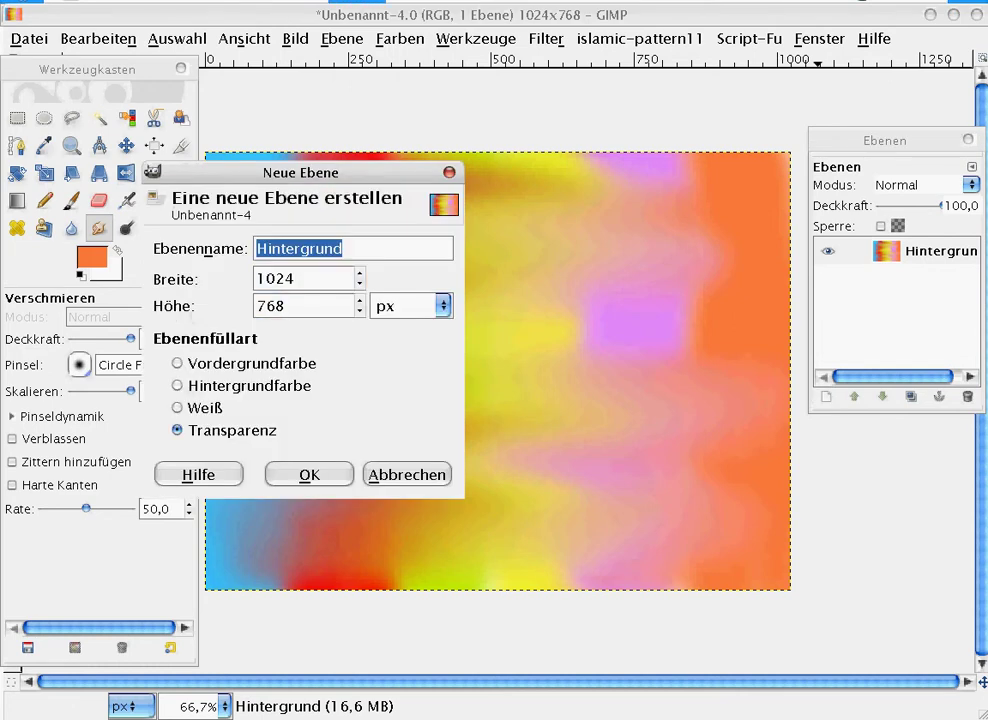
pyautogui.press('Return')
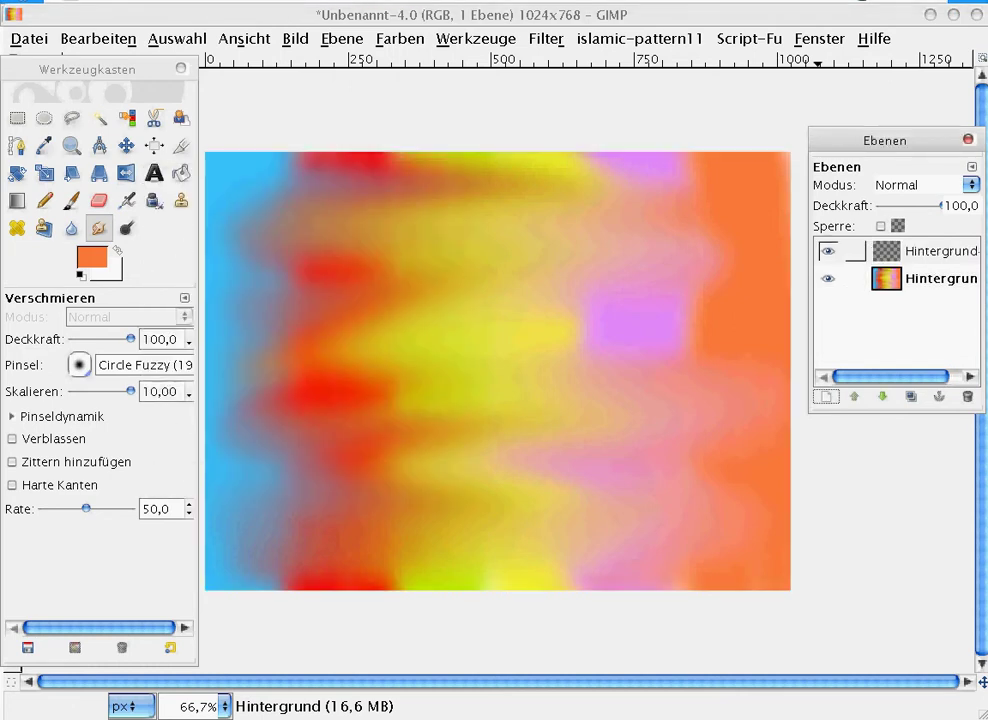
pyautogui.click(547, 38)
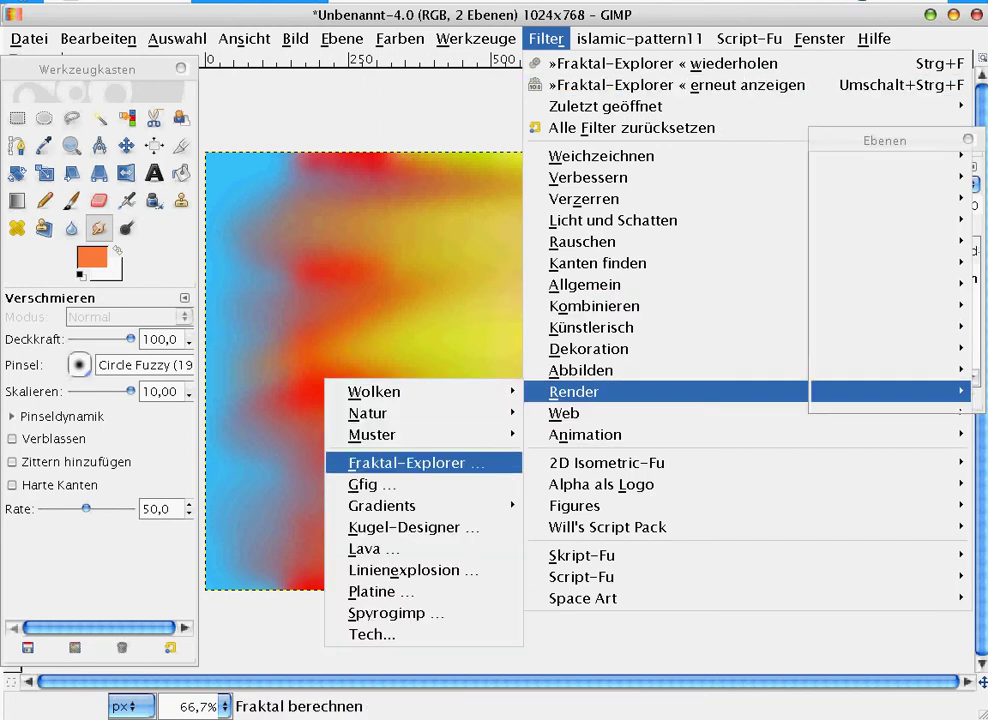
# Open Fractal Explorer, choose Mandelbrot and raise the number of colours to 8192
pyautogui.click(415, 463)
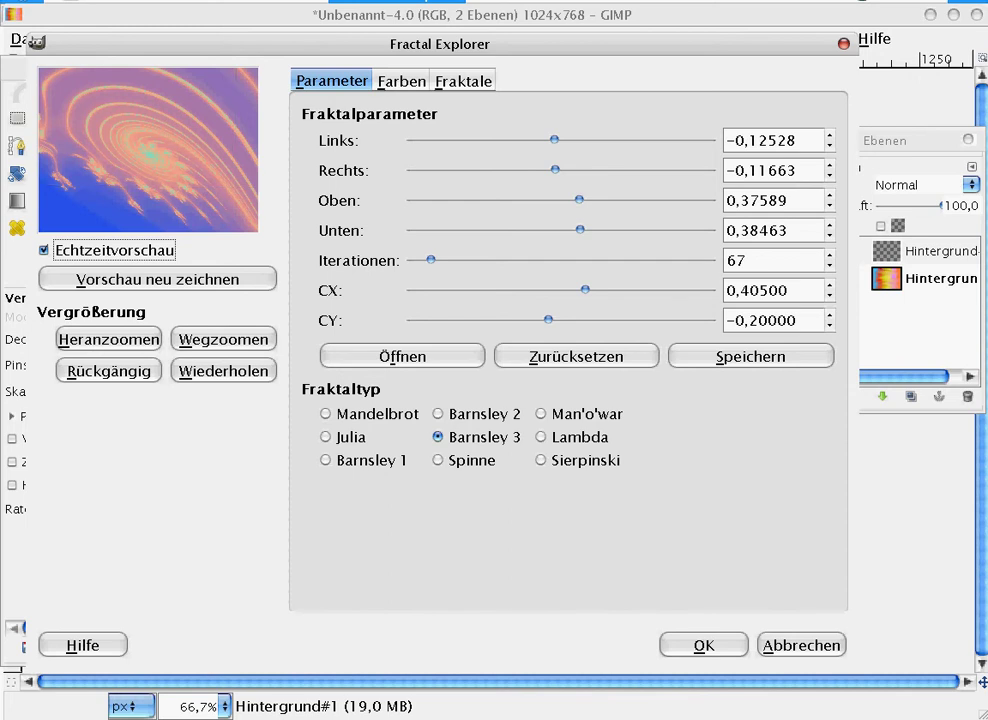
pyautogui.click(377, 413)
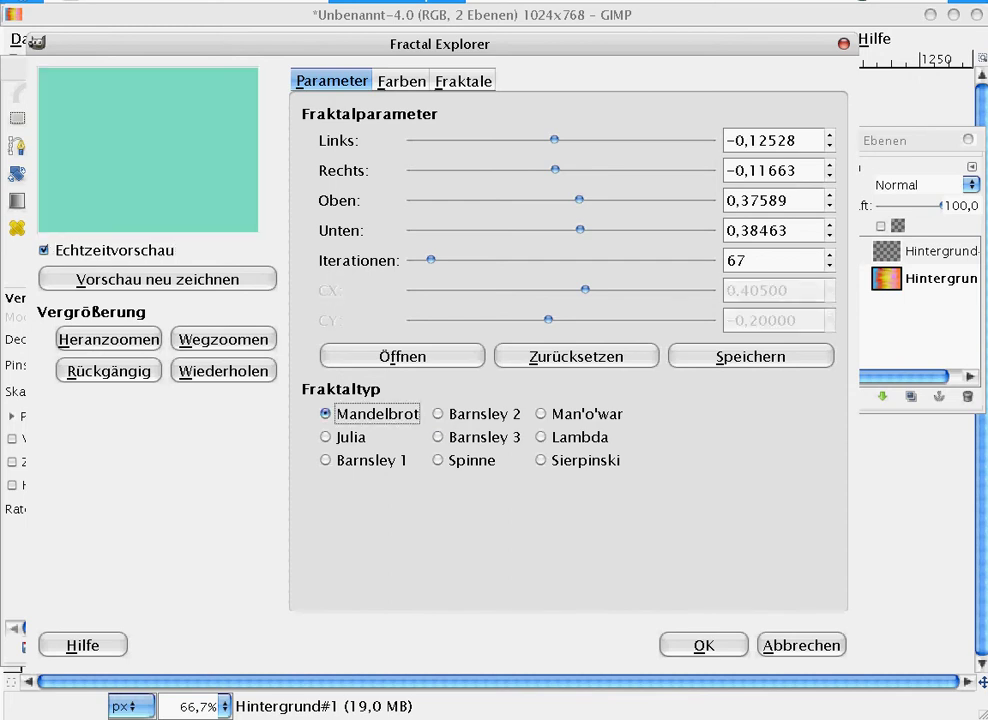
pyautogui.hotkey('ctrl', 'pagedown')
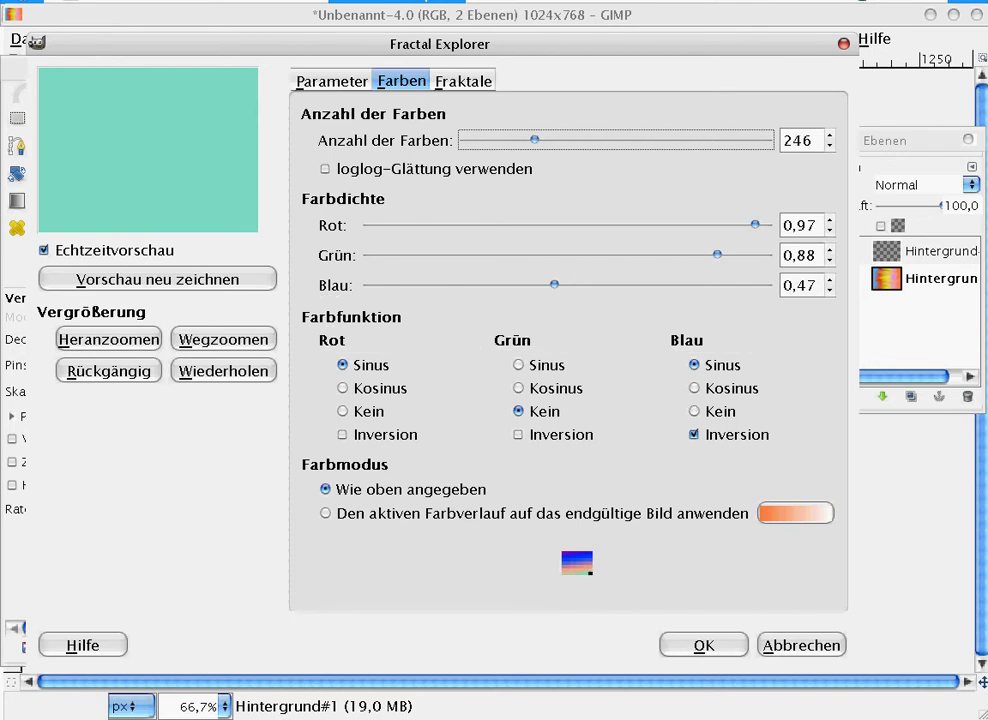
pyautogui.press('End')
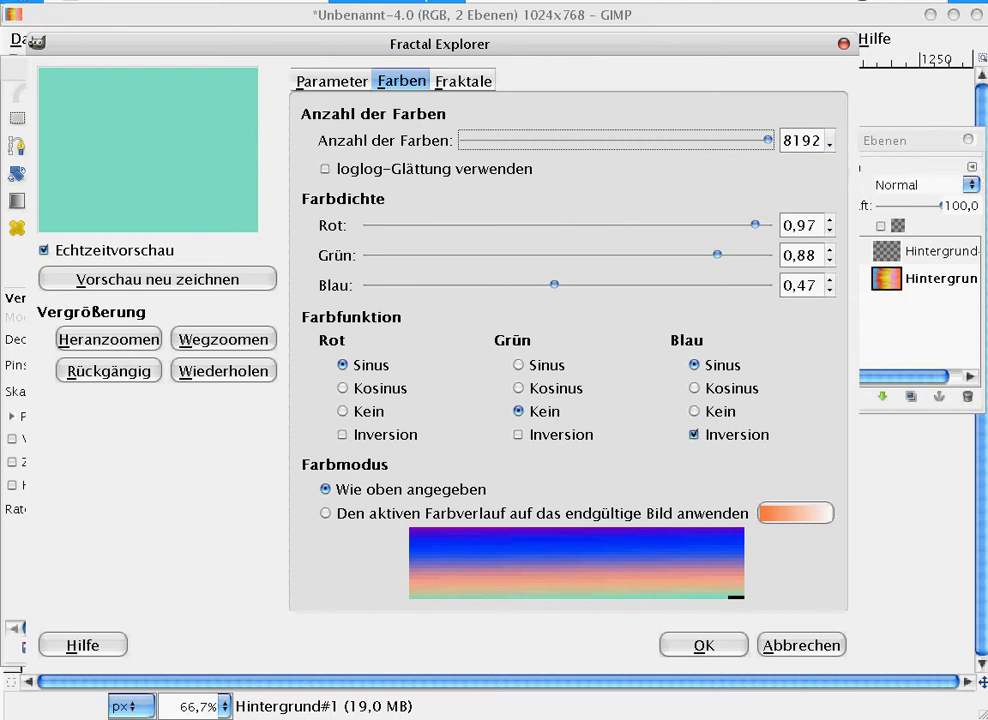
pyautogui.hotkey('ctrl', 'pagedown')
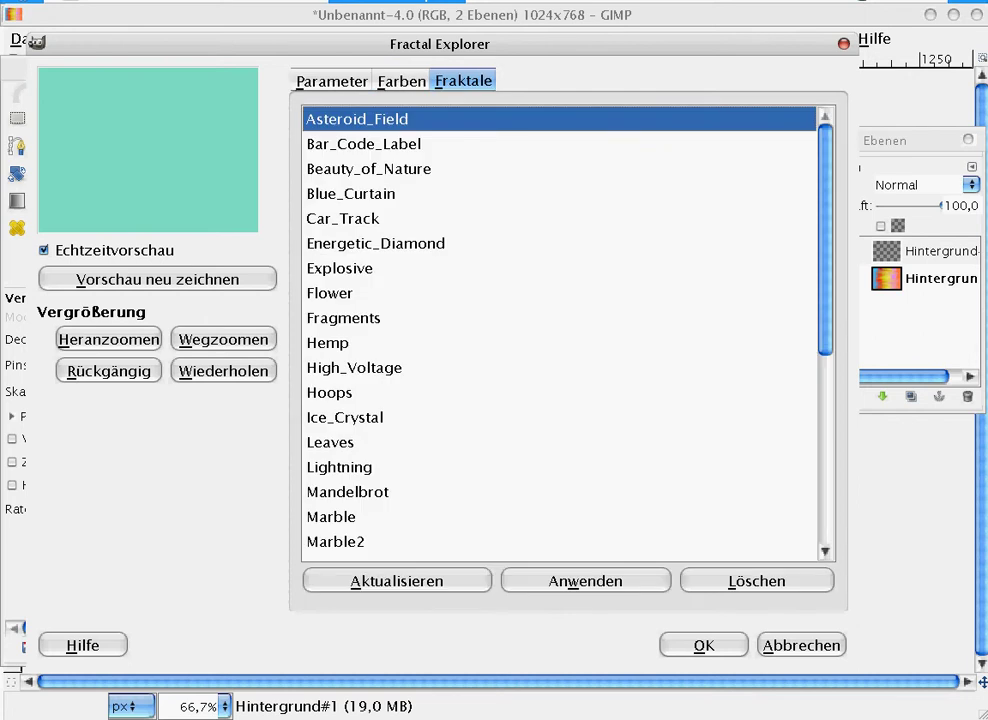
# Select the Soma preset in Fractal Explorer and render it onto the transparent layer
pyautogui.scroll(-2, 560, 330)
pyautogui.scroll(1, 560, 330)
pyautogui.scroll(-6, 560, 330)
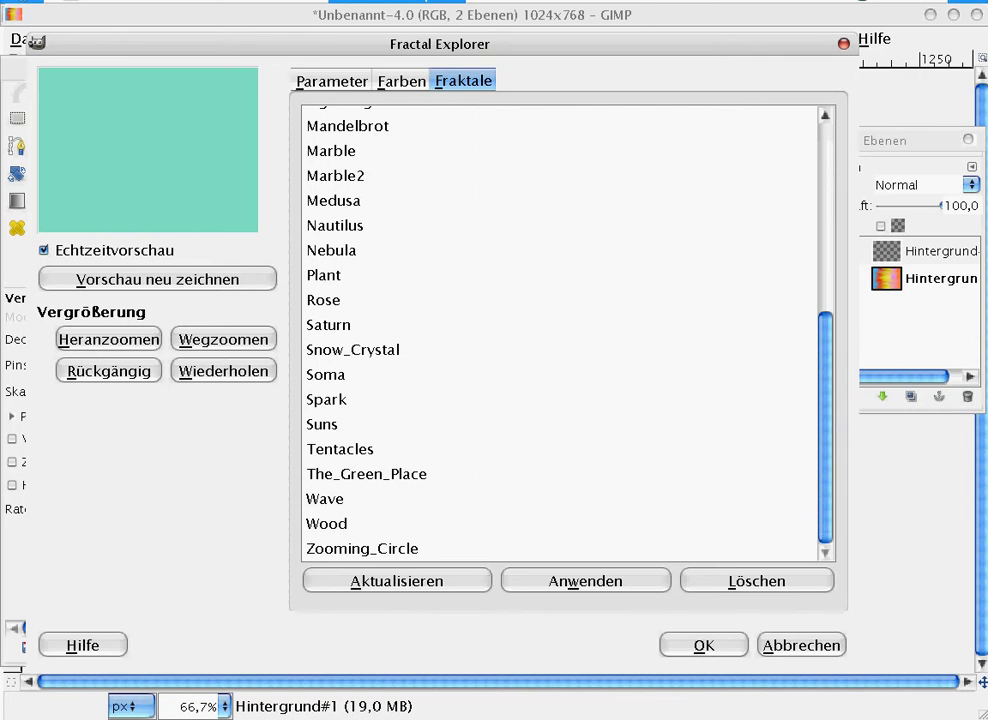
pyautogui.click(330, 374)
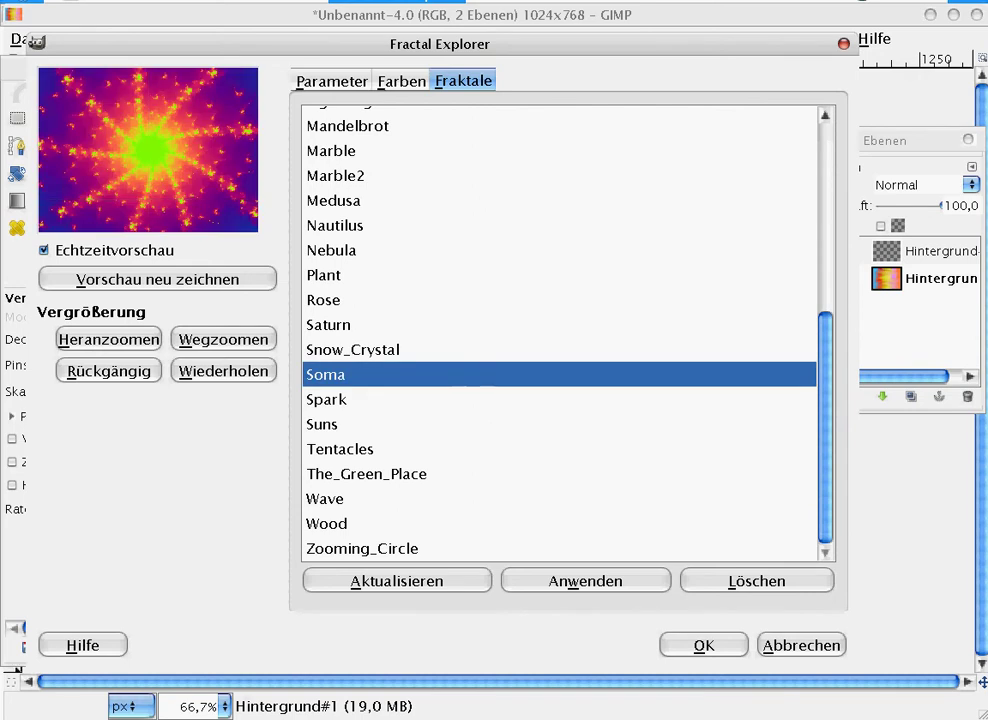
pyautogui.click(704, 645)
pyautogui.click(704, 645)
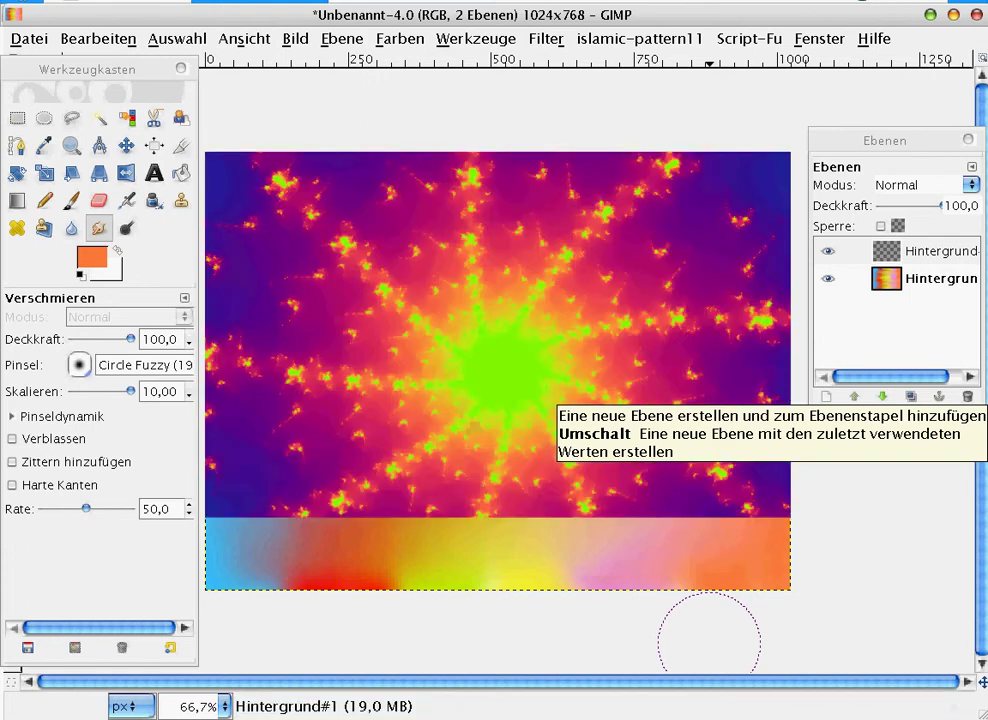
# Add a third transparent 1024×768 layer on top and open the Filters menu
pyautogui.click(826, 396)
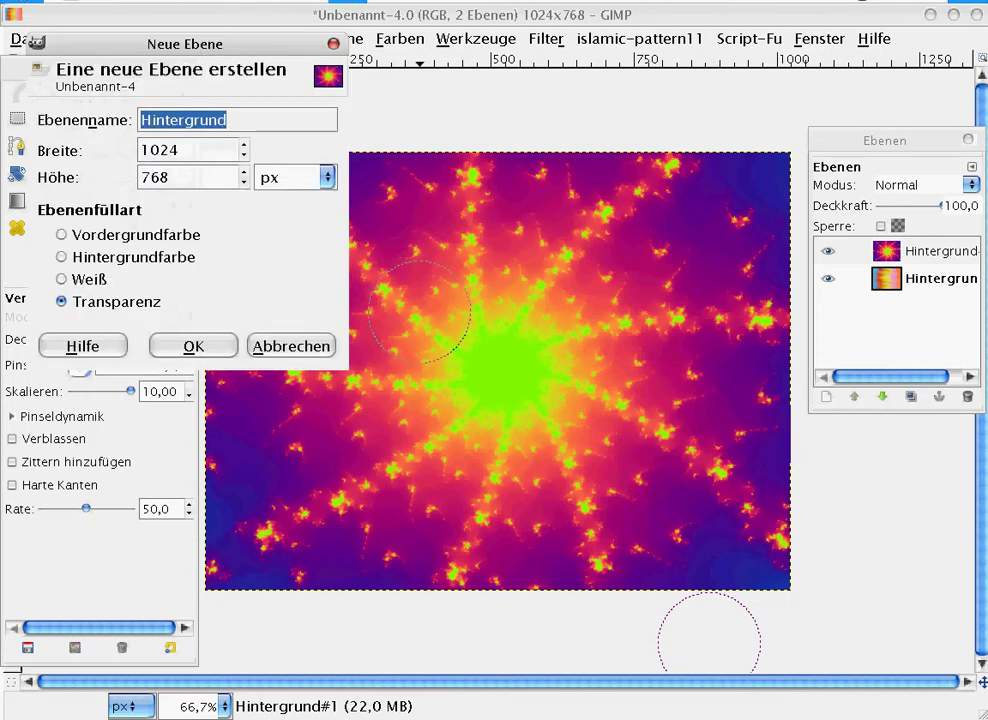
pyautogui.click(194, 346)
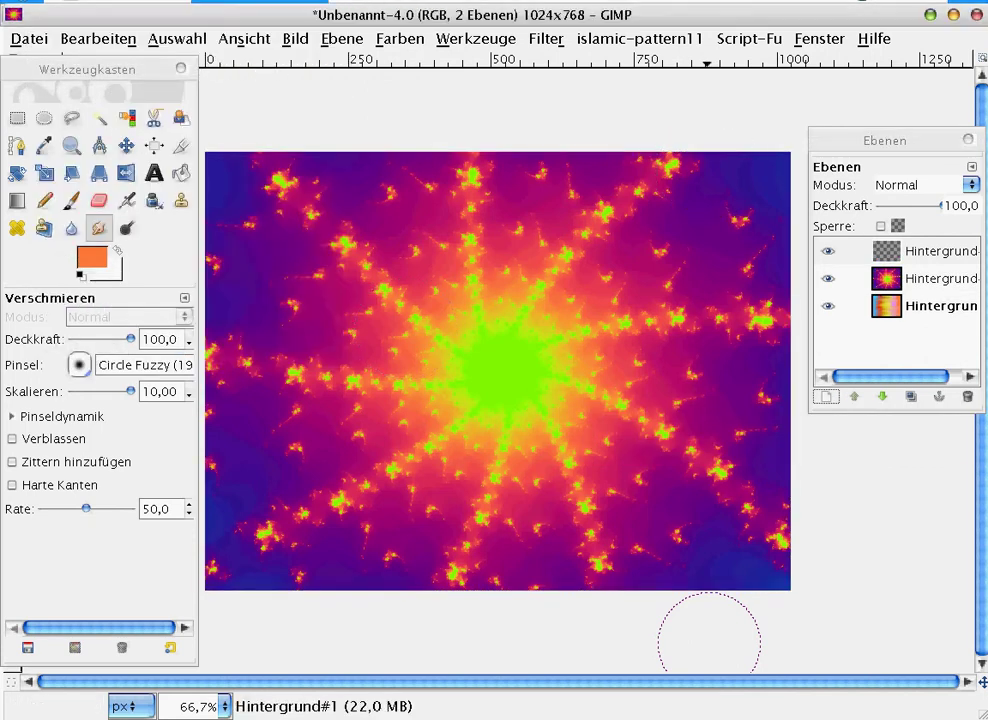
pyautogui.click(546, 38)
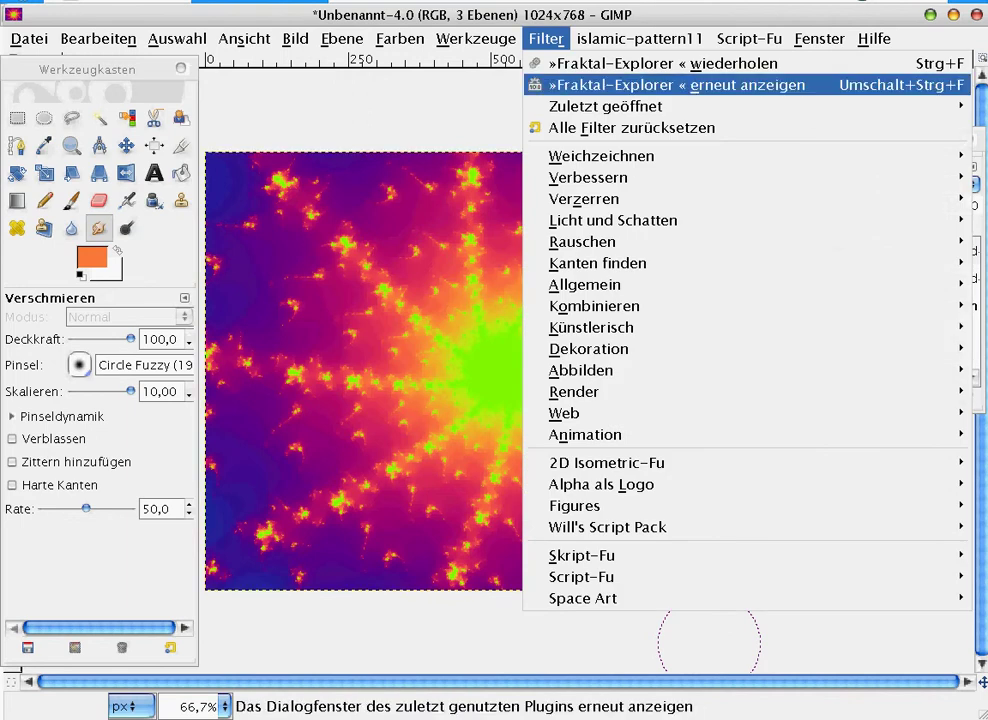
# Reopen Fractal Explorer and render the Flower preset onto the new top layer
pyautogui.click(677, 85)
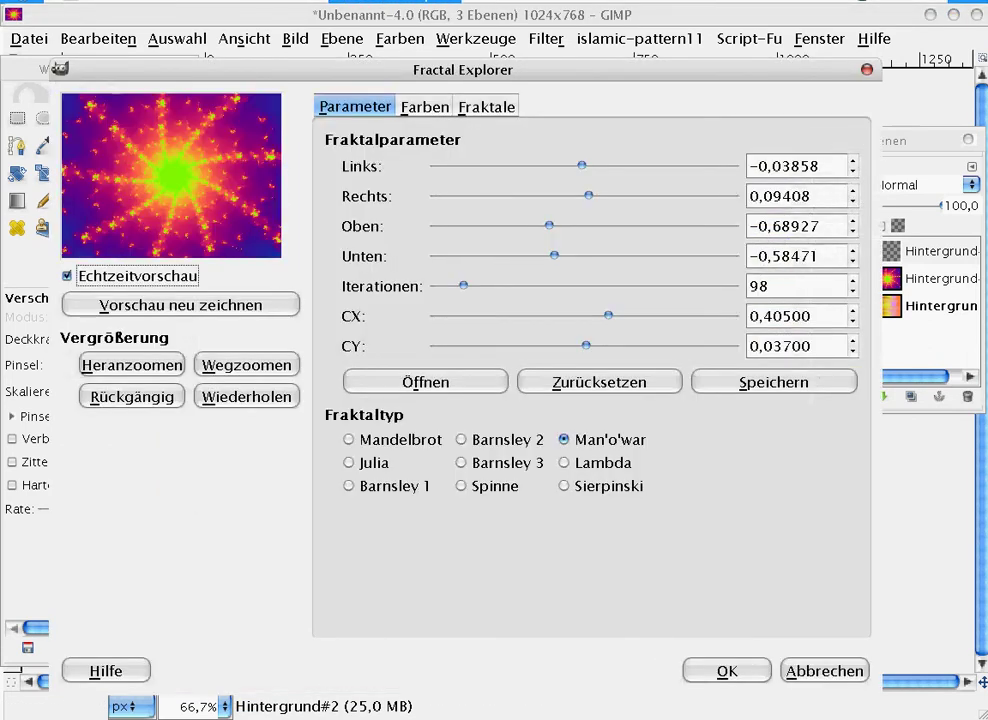
pyautogui.click(486, 106)
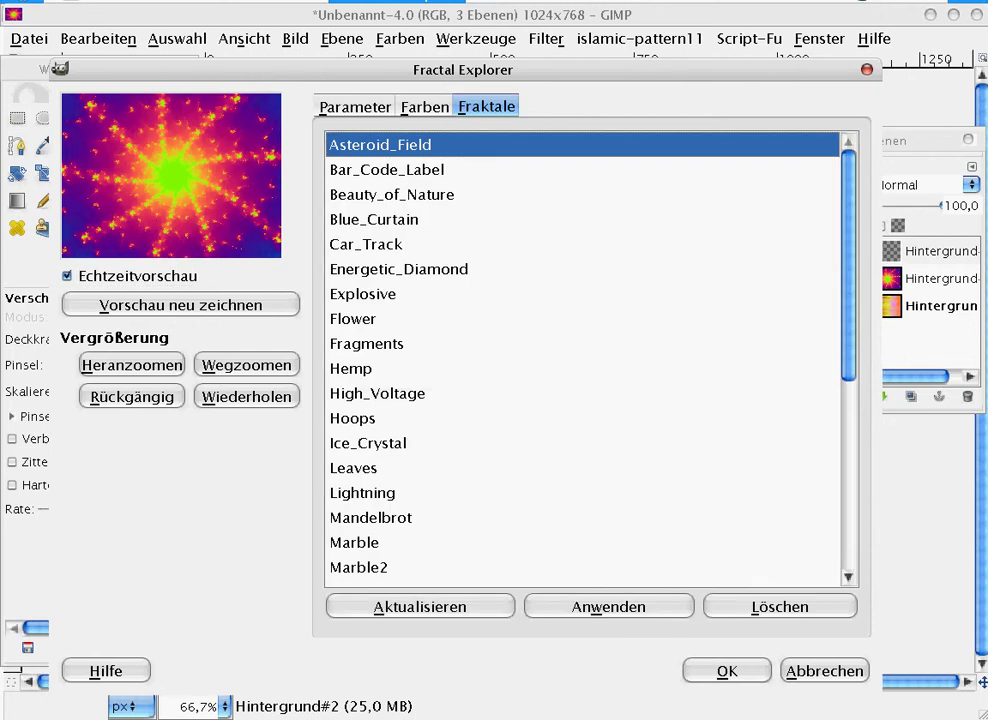
pyautogui.click(380, 318)
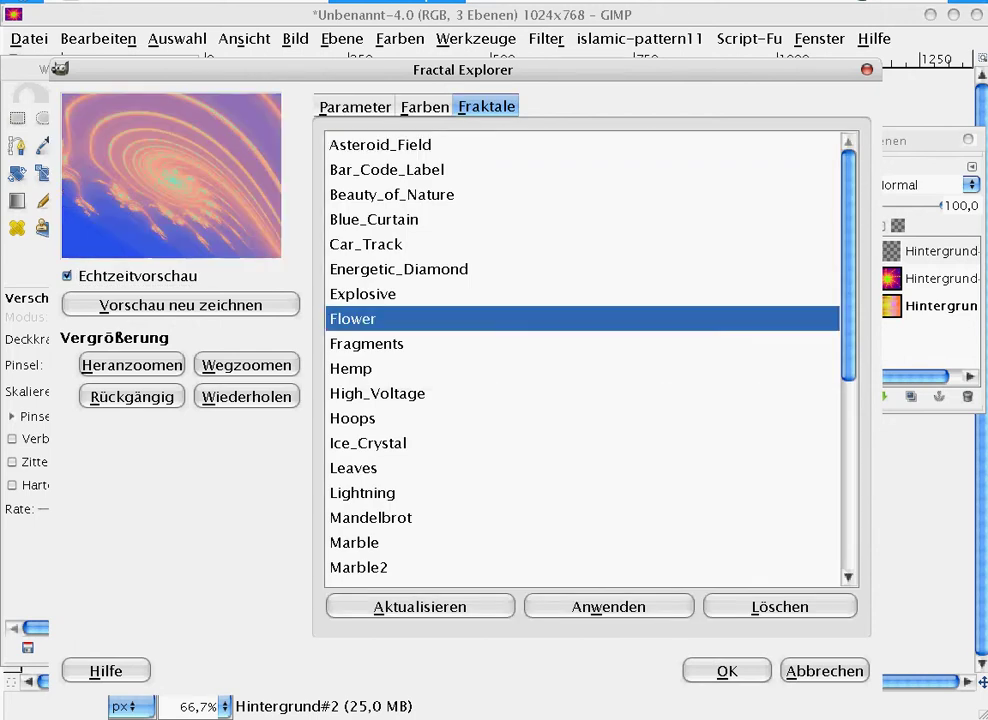
pyautogui.click(727, 670)
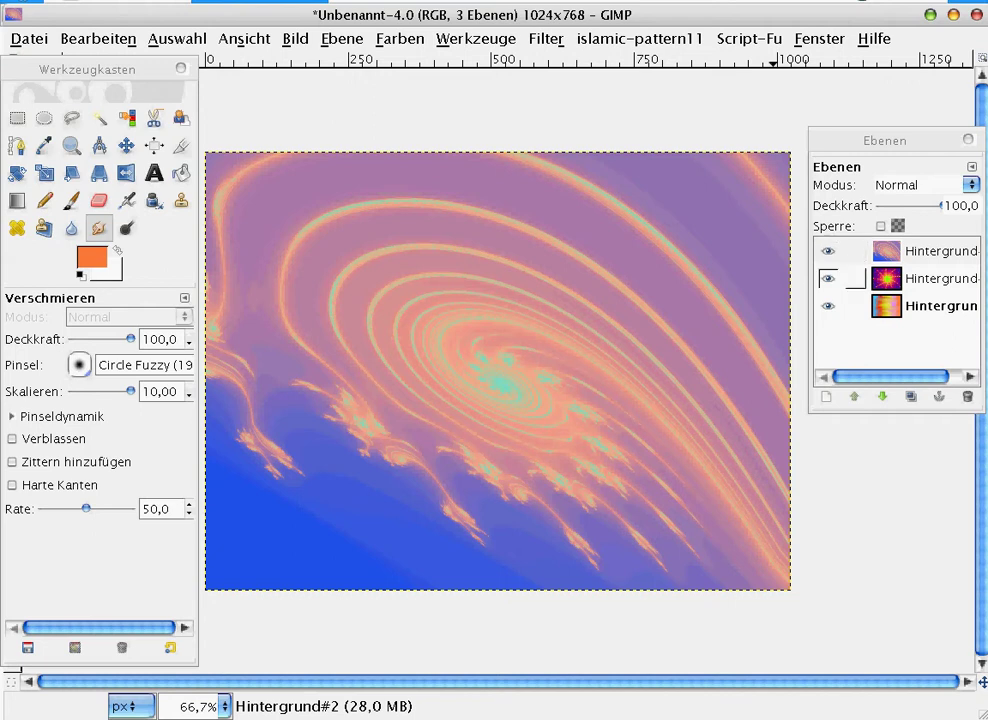
# Drag the Soma sunburst layer above the Flower layer and open the blend mode list
pyautogui.moveTo(885, 278); pyautogui.dragTo(895, 255)
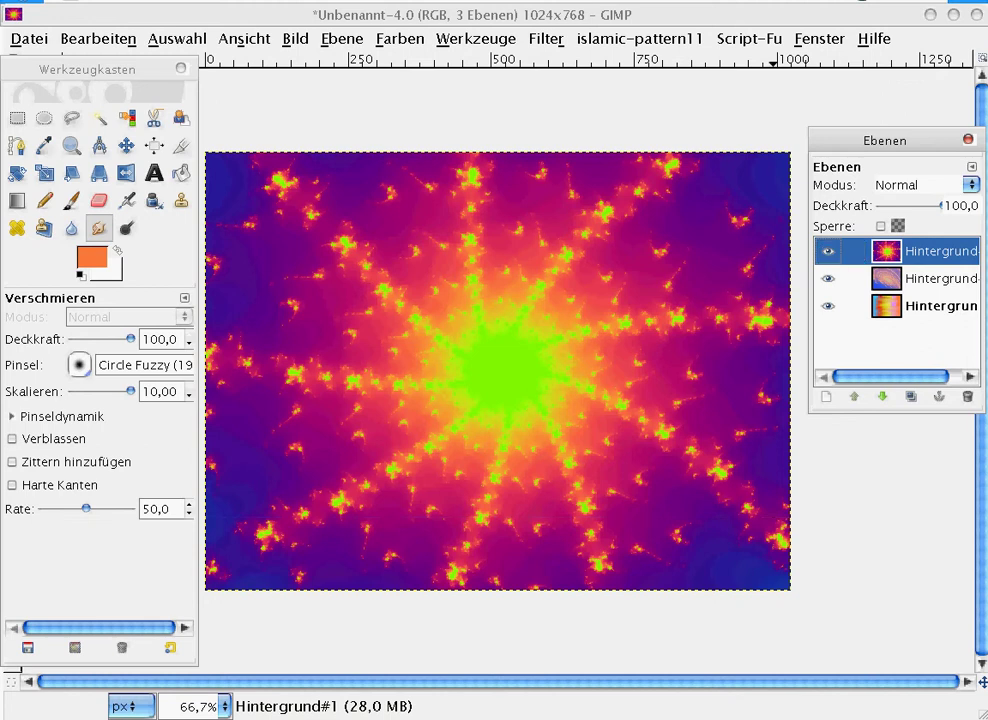
pyautogui.click(922, 184)
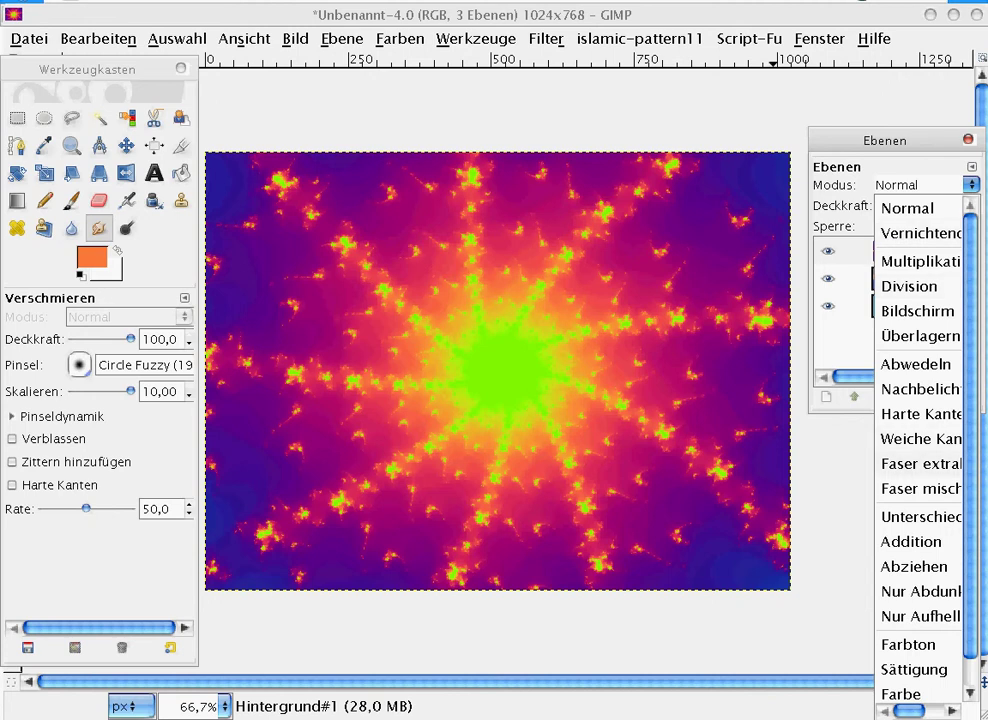
# Give the top sunburst layer Faser extrahieren blend mode and the middle Flower layer Wert mode
pyautogui.click(920, 463)
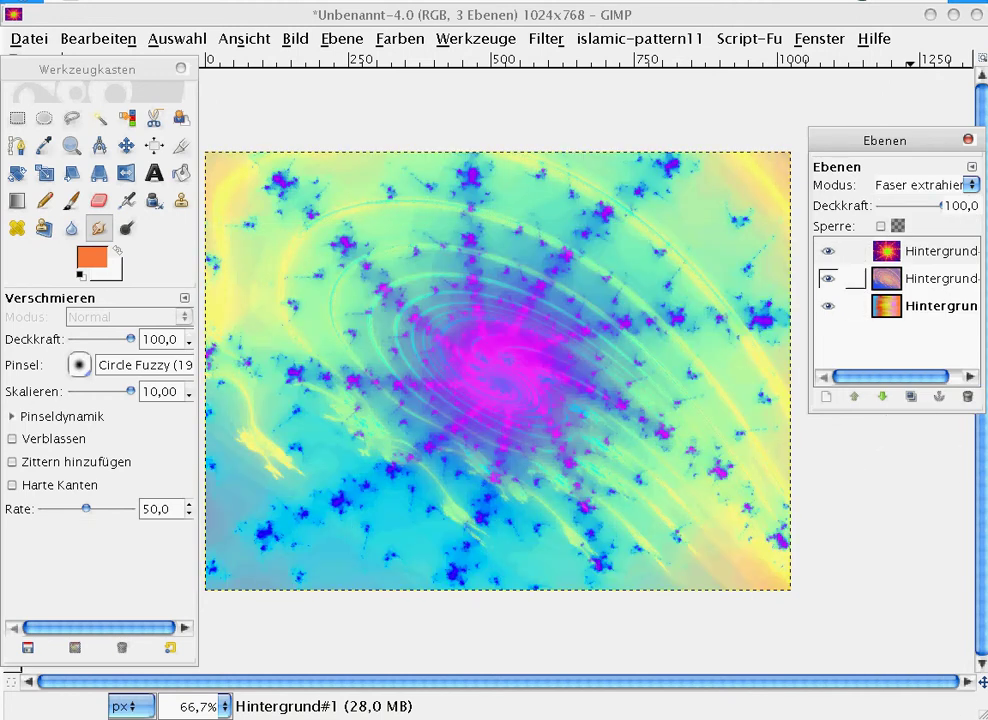
pyautogui.click(938, 278)
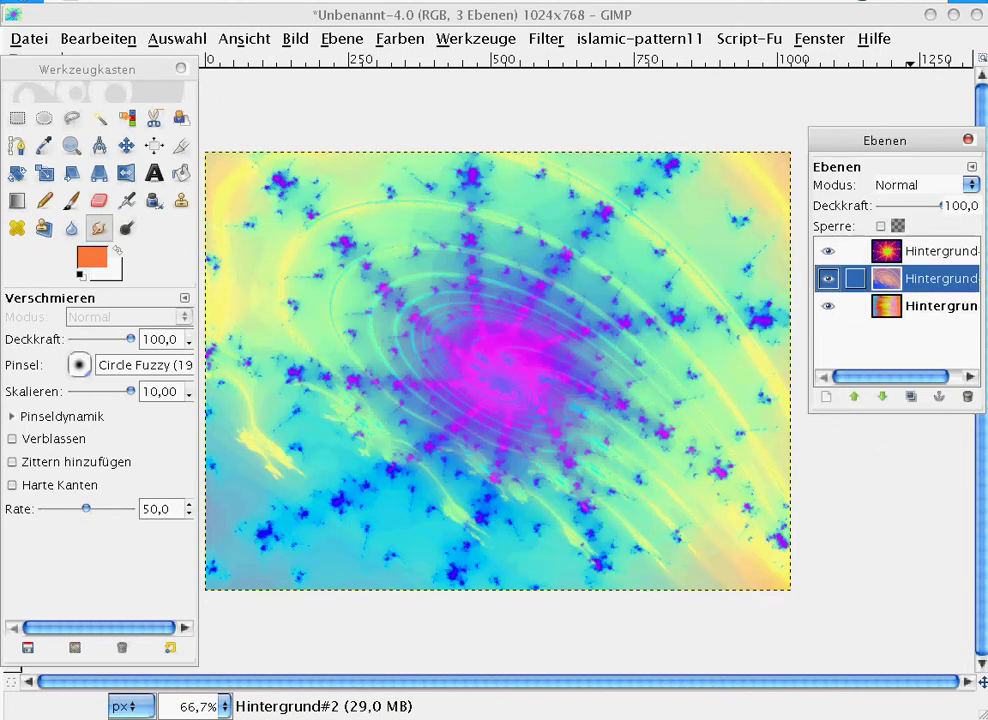
pyautogui.click(925, 184)
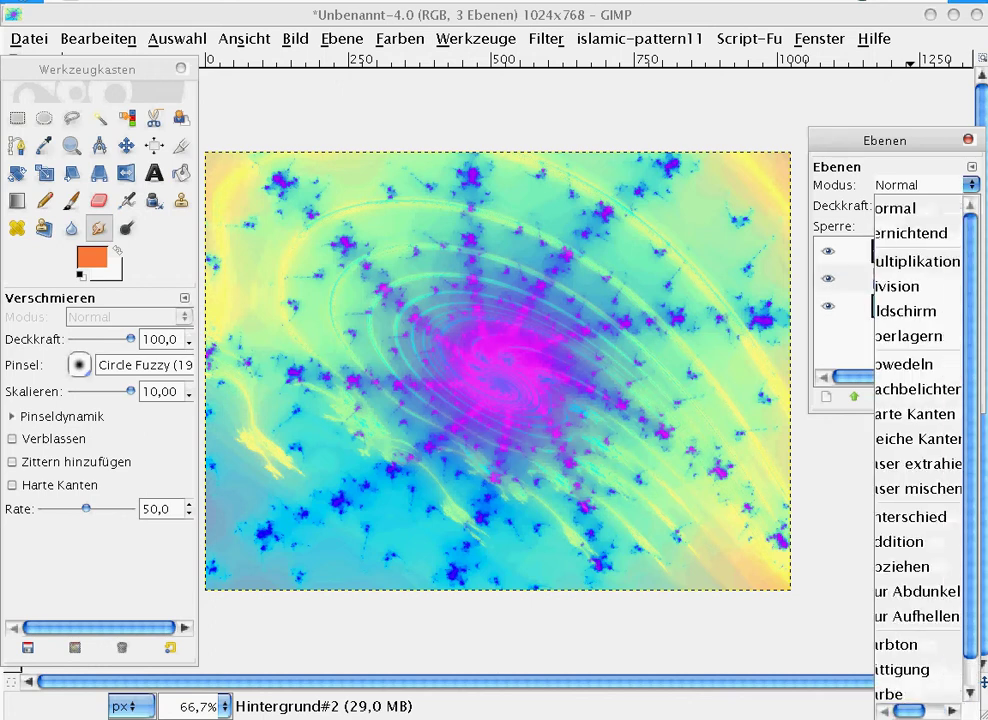
pyautogui.click(905, 689)
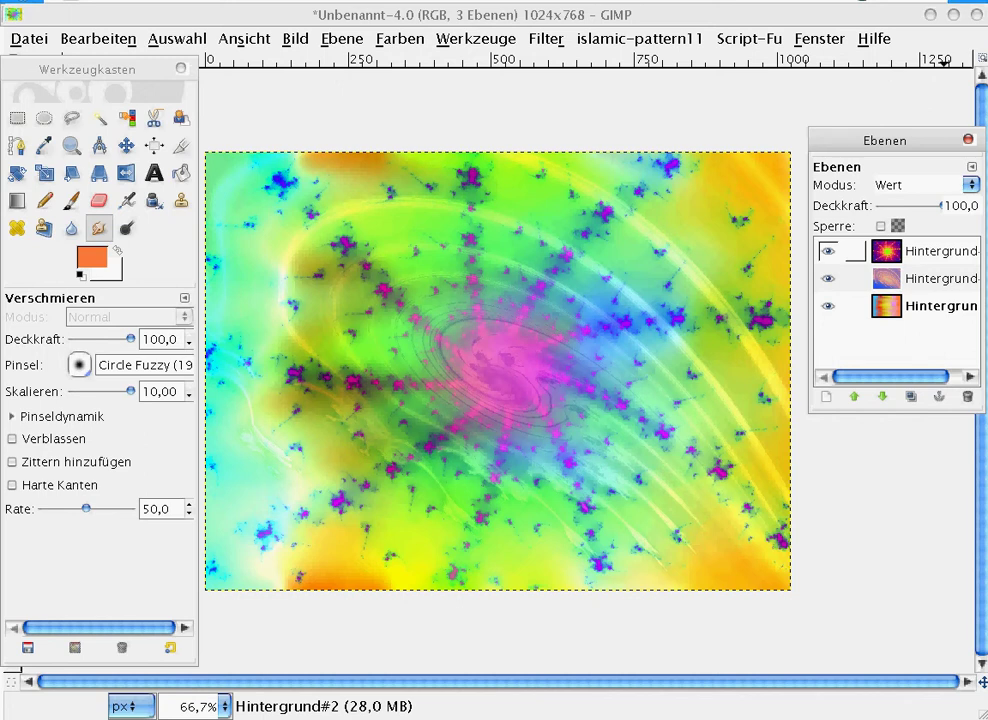
# Move the Flower layer above the sunburst layer and set its mode to Faser extrahieren
pyautogui.moveTo(886, 278); pyautogui.dragTo(892, 254)
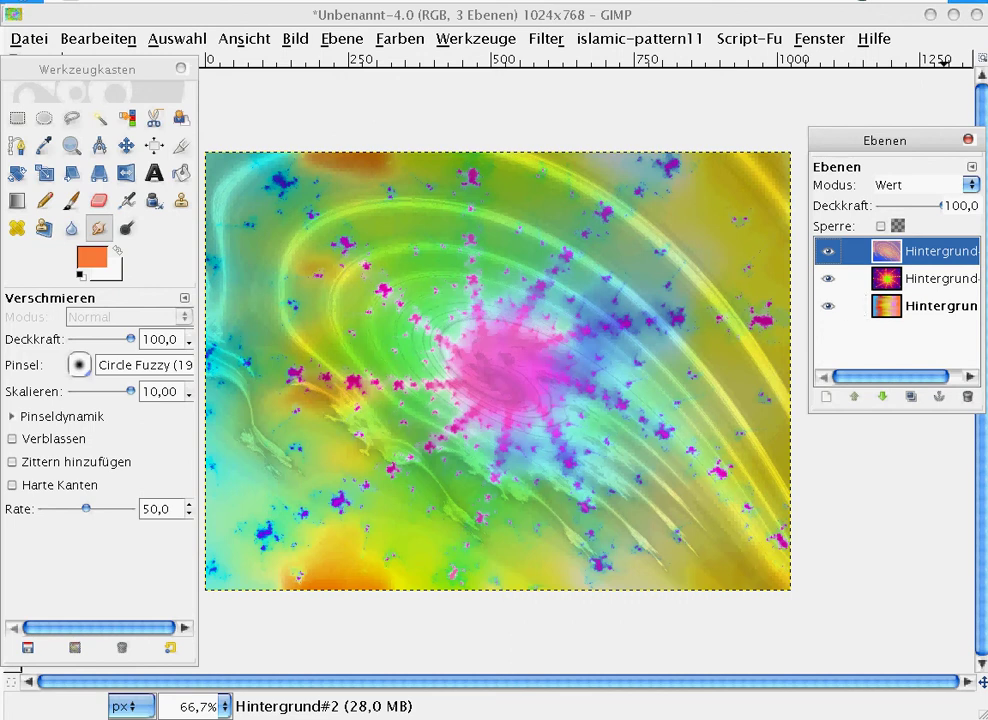
pyautogui.click(940, 185)
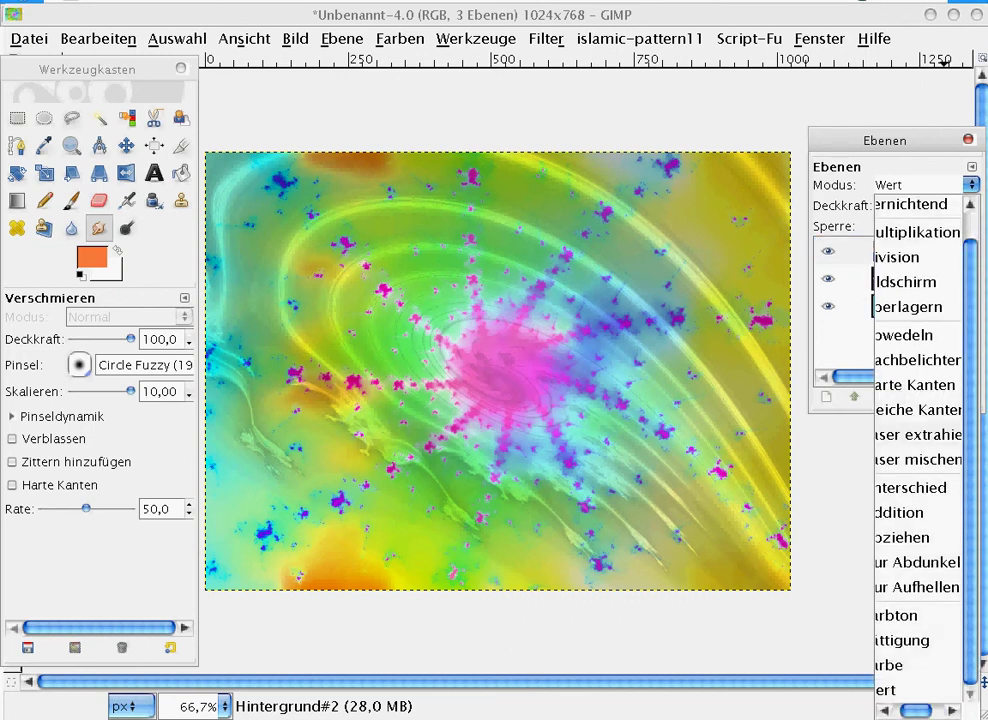
pyautogui.click(915, 435)
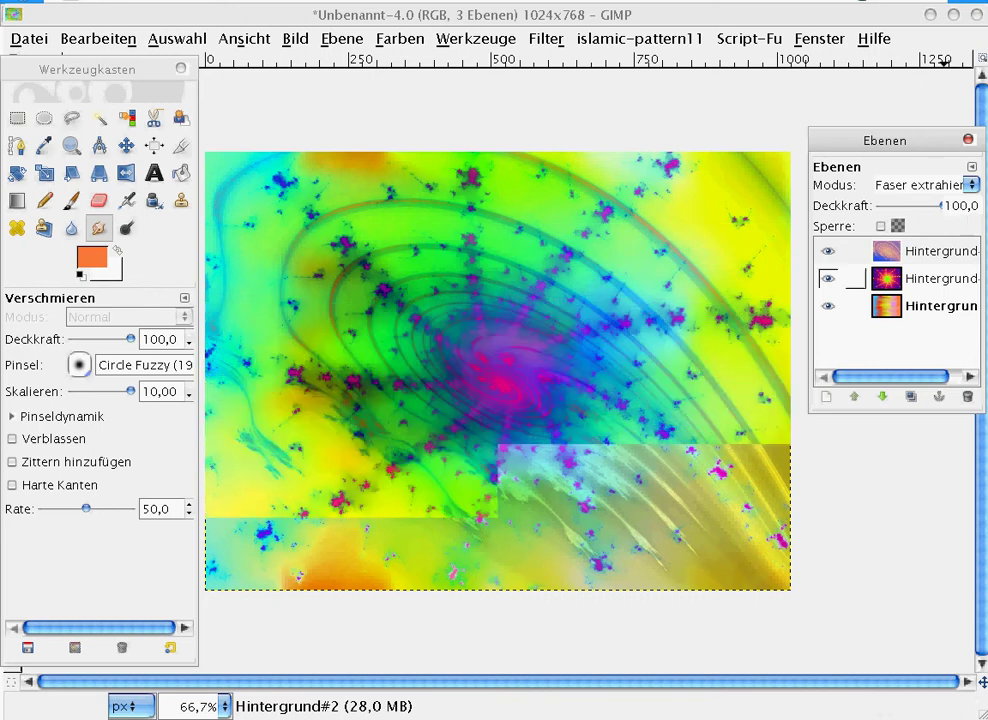
# Switch the sunburst layer beneath it to Wert blend mode
pyautogui.click(850, 279)
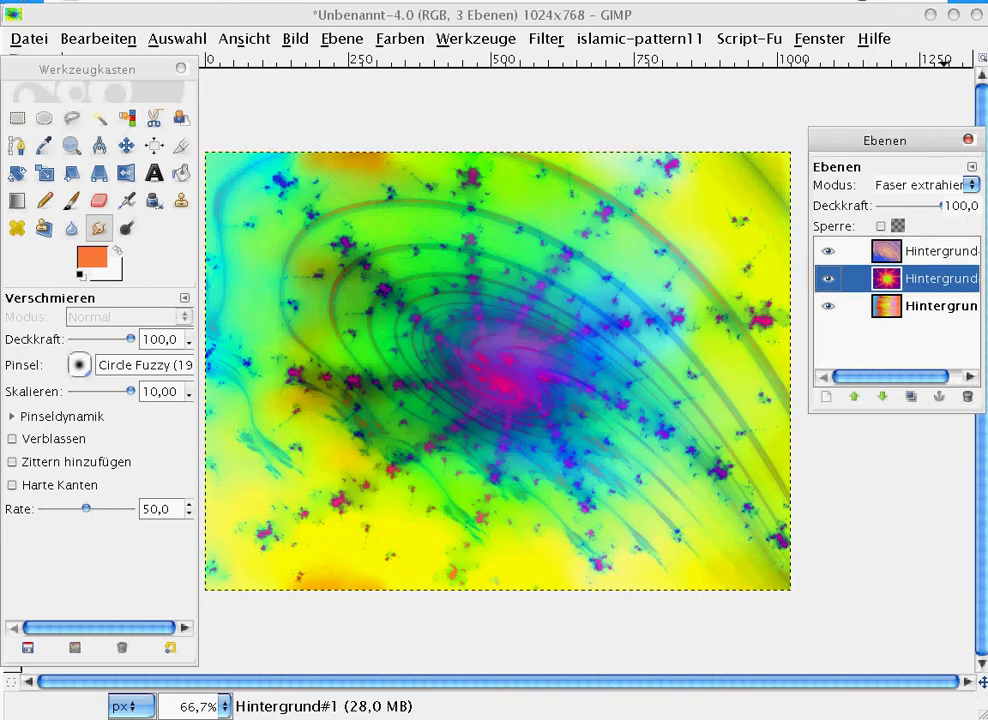
pyautogui.click(920, 185)
pyautogui.click(890, 690)
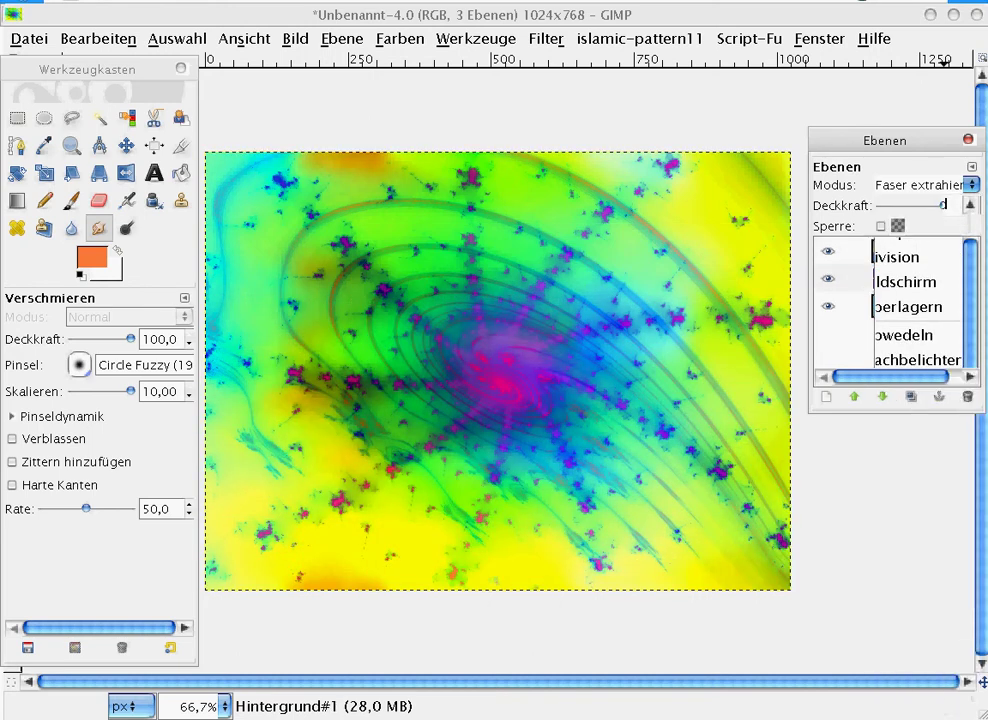